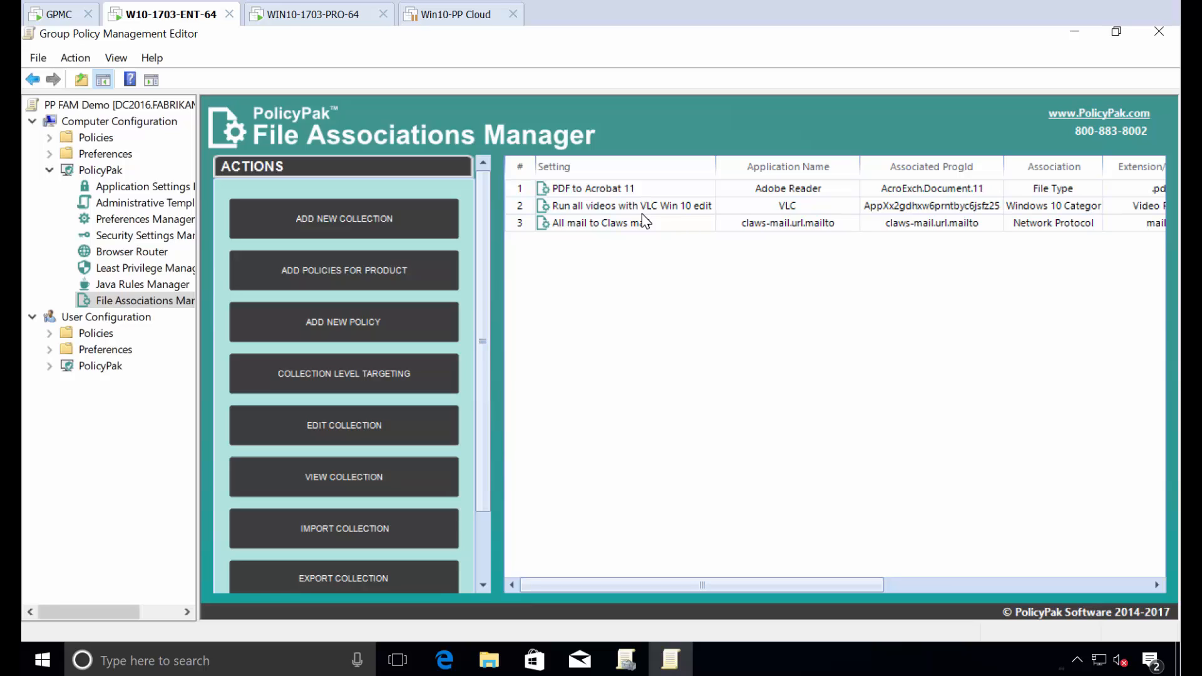
# Step: Start the Add Policies for Product wizard for File Associations Manager in Simple Mode
pyautogui.rightClick(526, 262)
pyautogui.moveTo(556, 271)
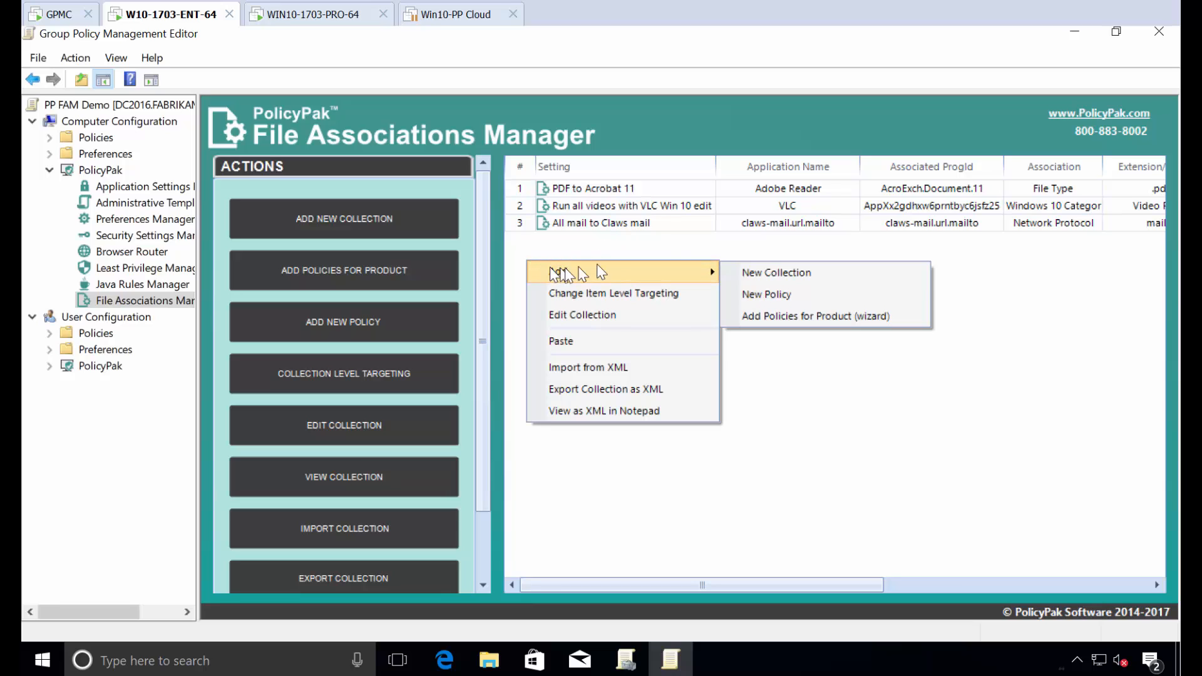
pyautogui.click(868, 321)
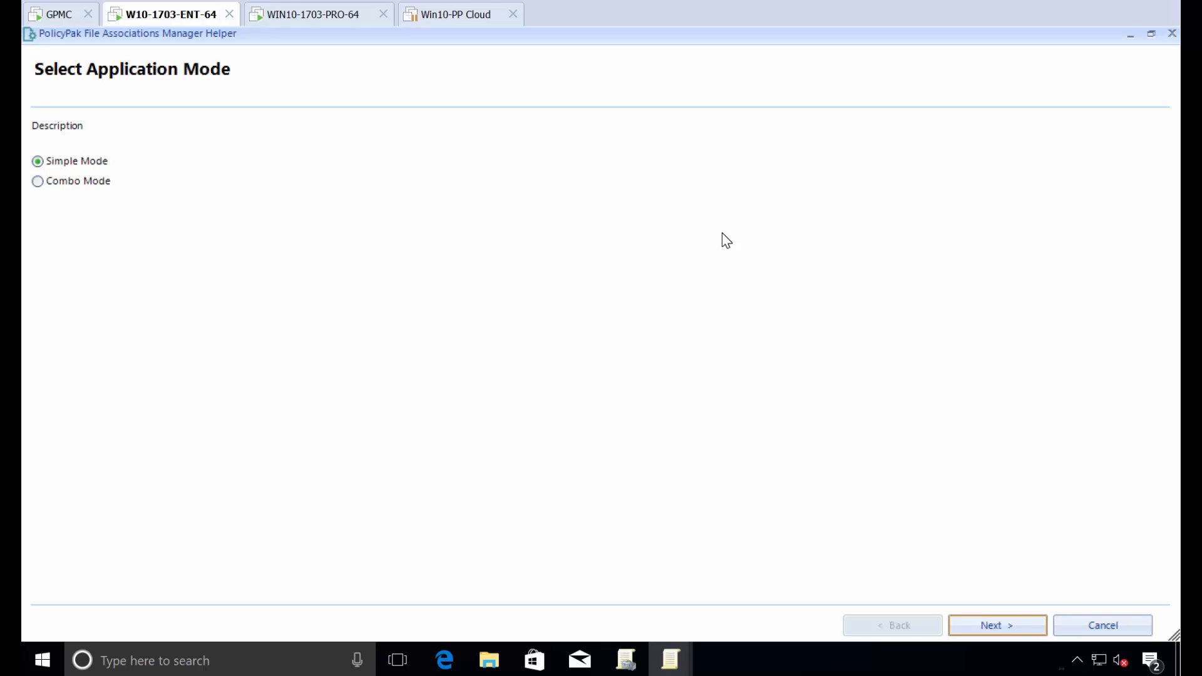
pyautogui.press('Return')
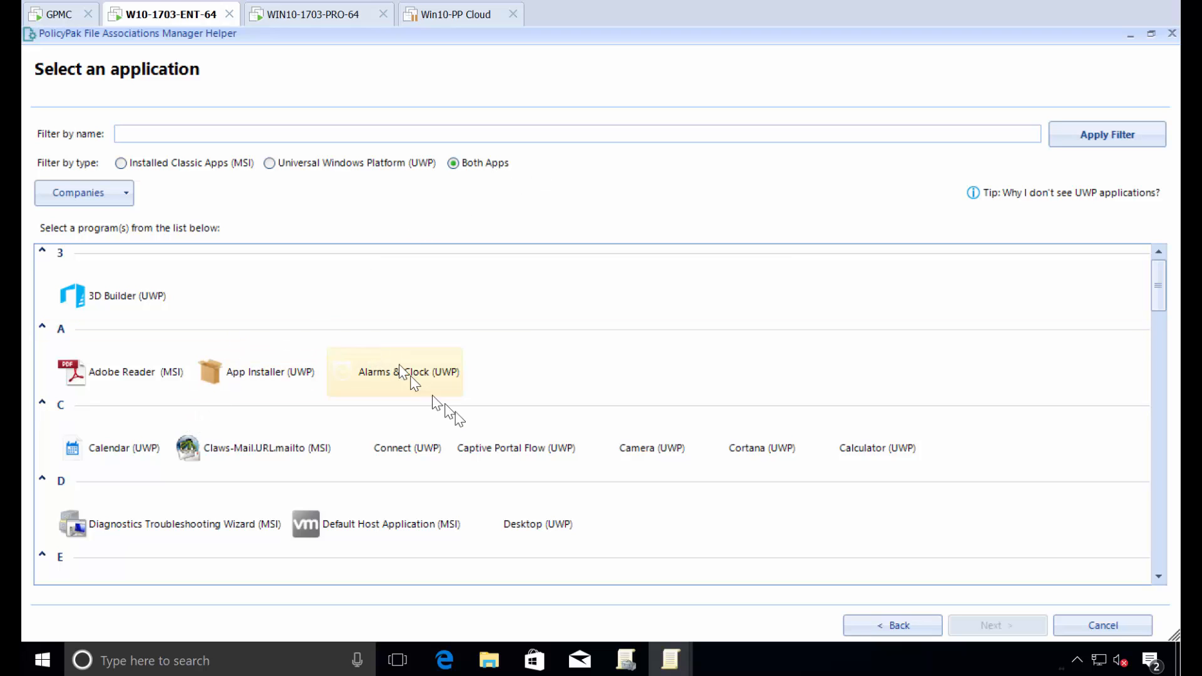
# Step: Filter the applications by the name VLC and choose VLC media player (MSI) for the policies
pyautogui.click(382, 139)
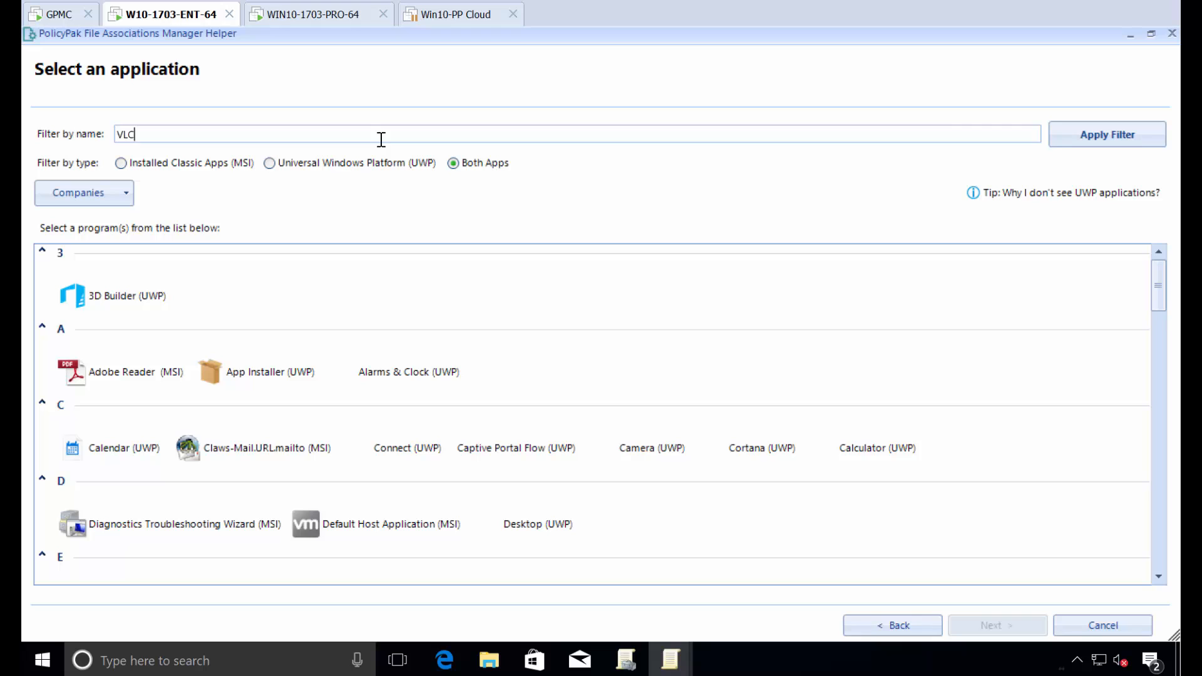
pyautogui.click(1106, 134)
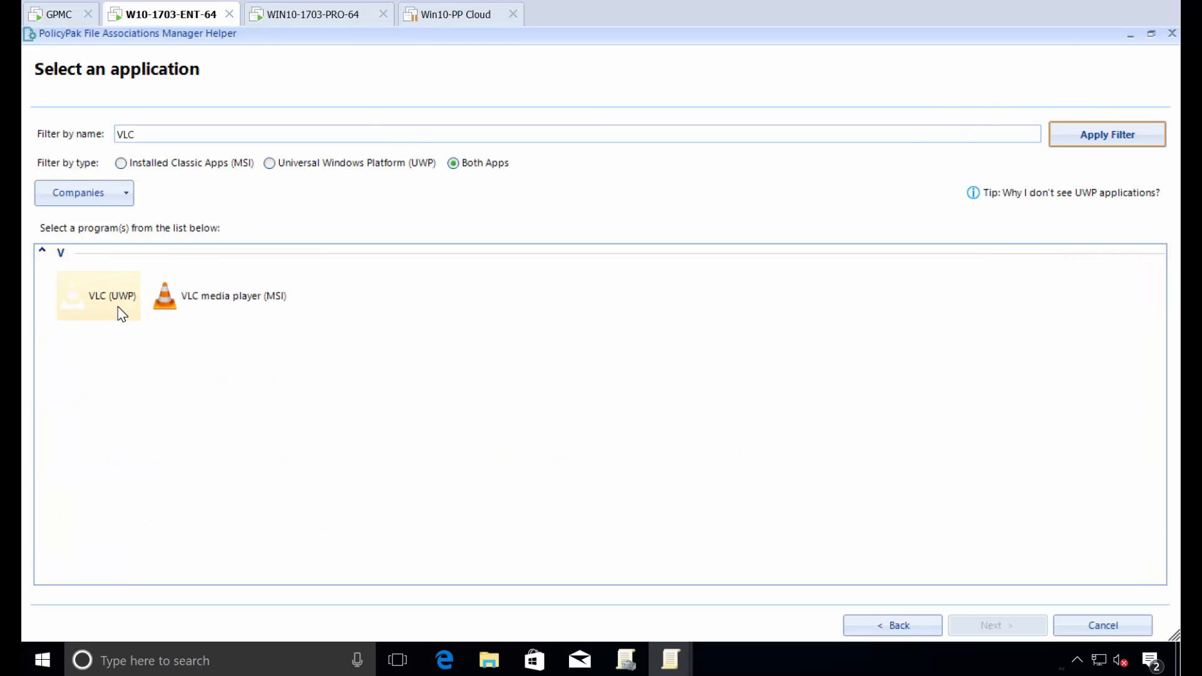
pyautogui.click(218, 306)
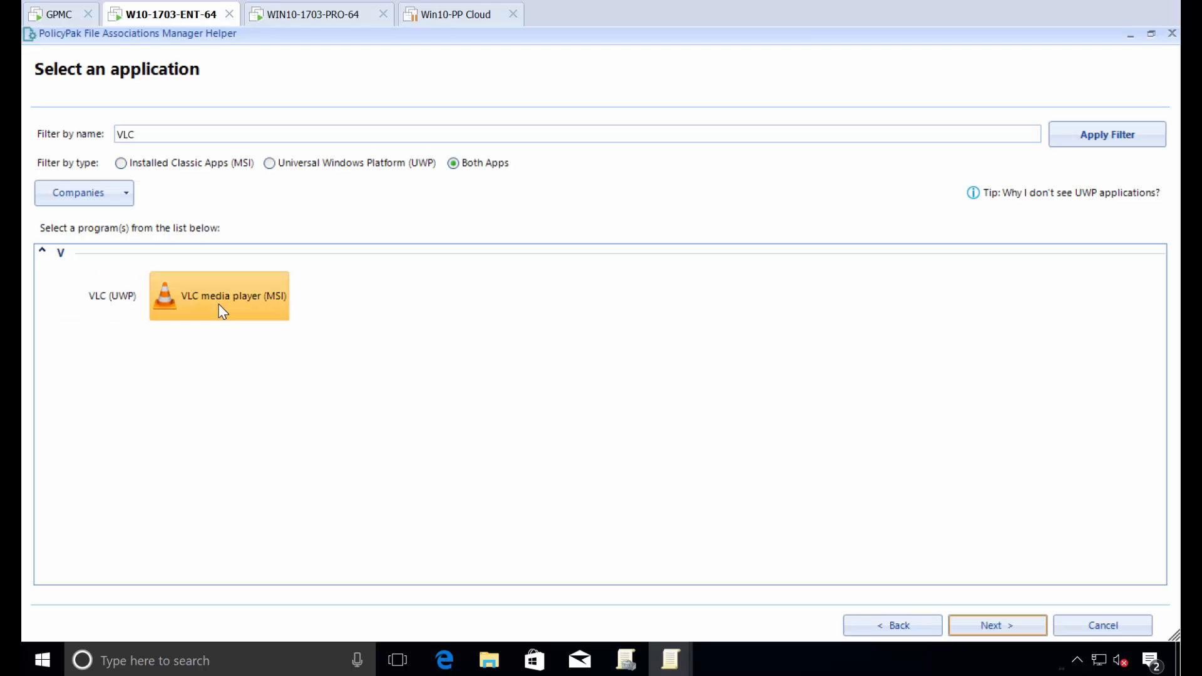
pyautogui.click(997, 625)
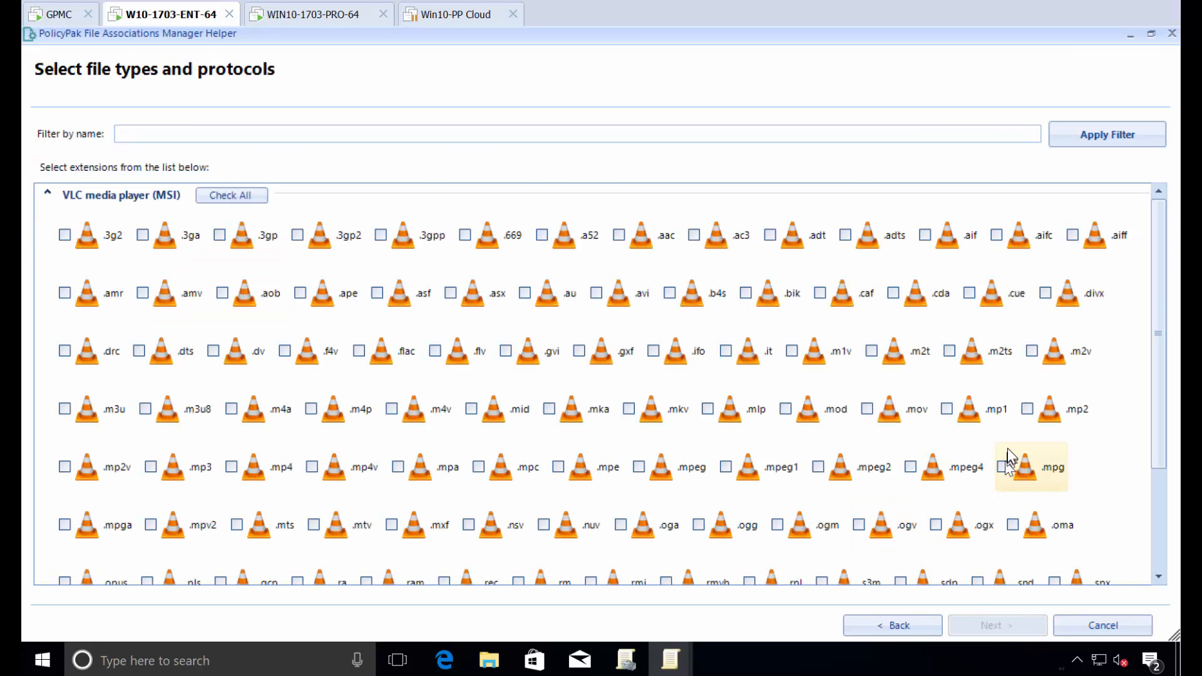
# Step: Review the extensions offered for VLC media player (MSI) and include all of them
pyautogui.scroll(-3, 1006, 462)
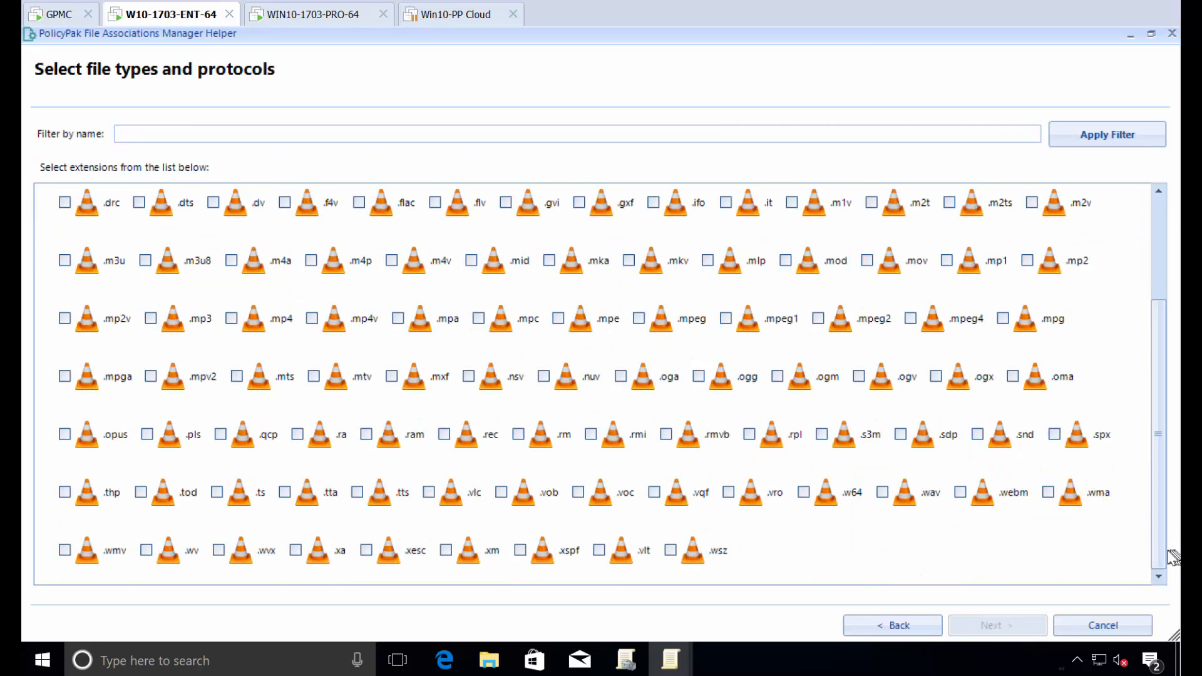
pyautogui.moveTo(1167, 545); pyautogui.dragTo(1159, 360)
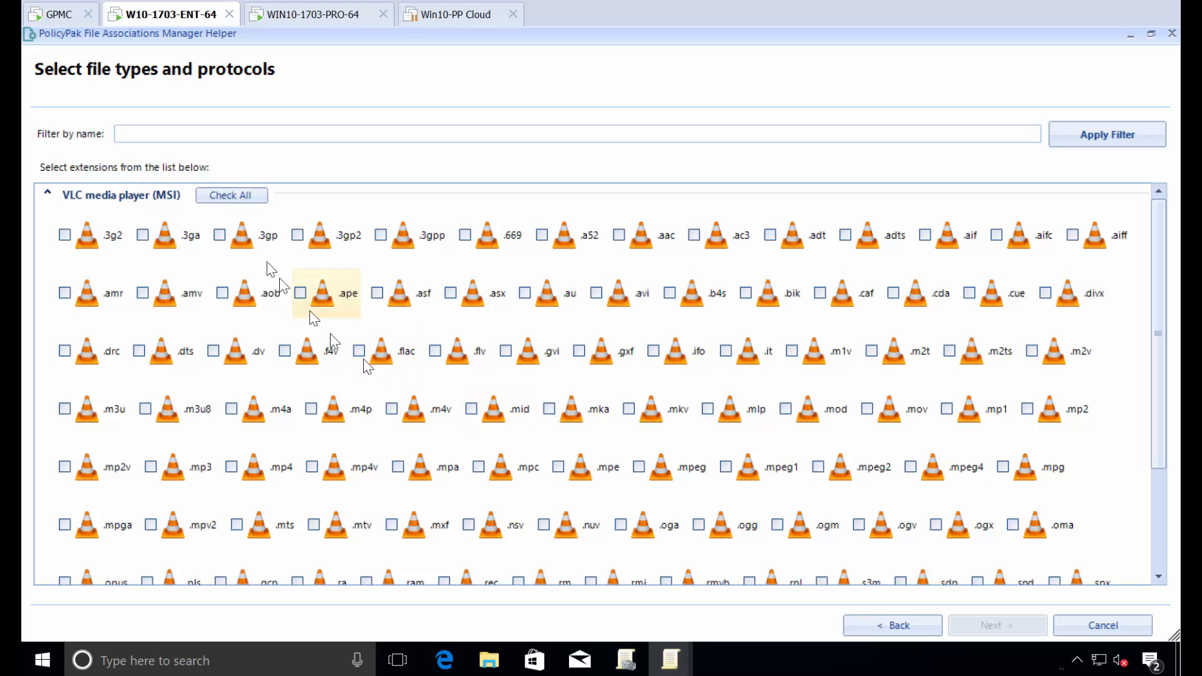
pyautogui.click(225, 195)
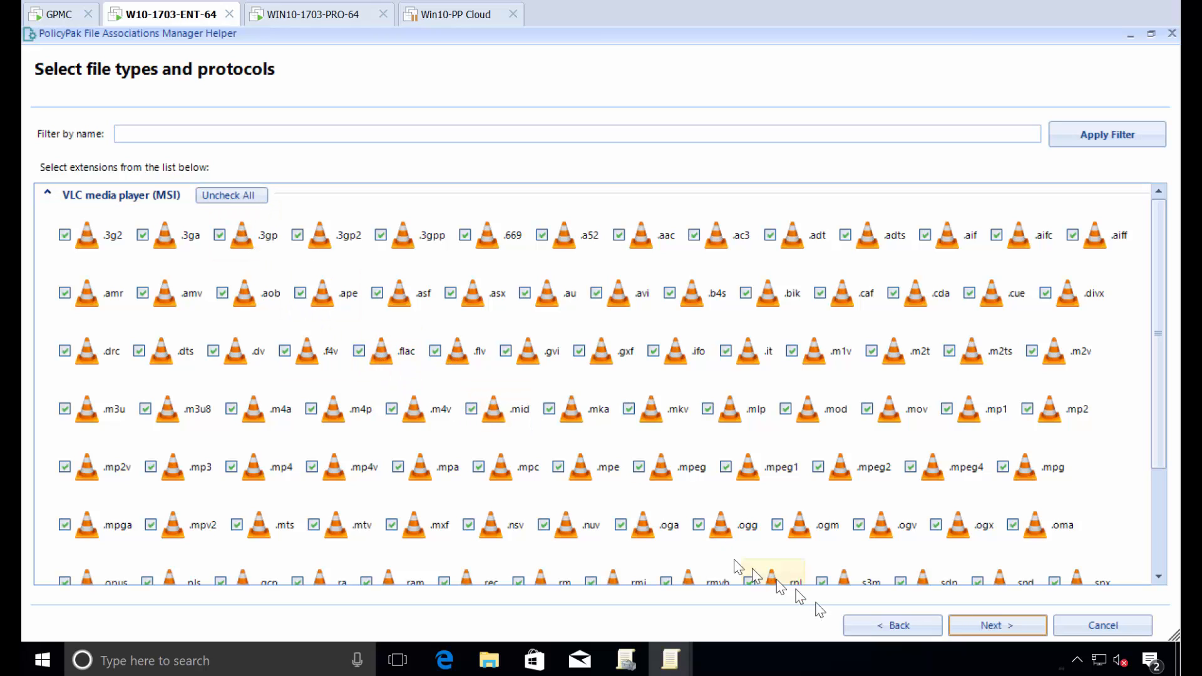
pyautogui.click(969, 623)
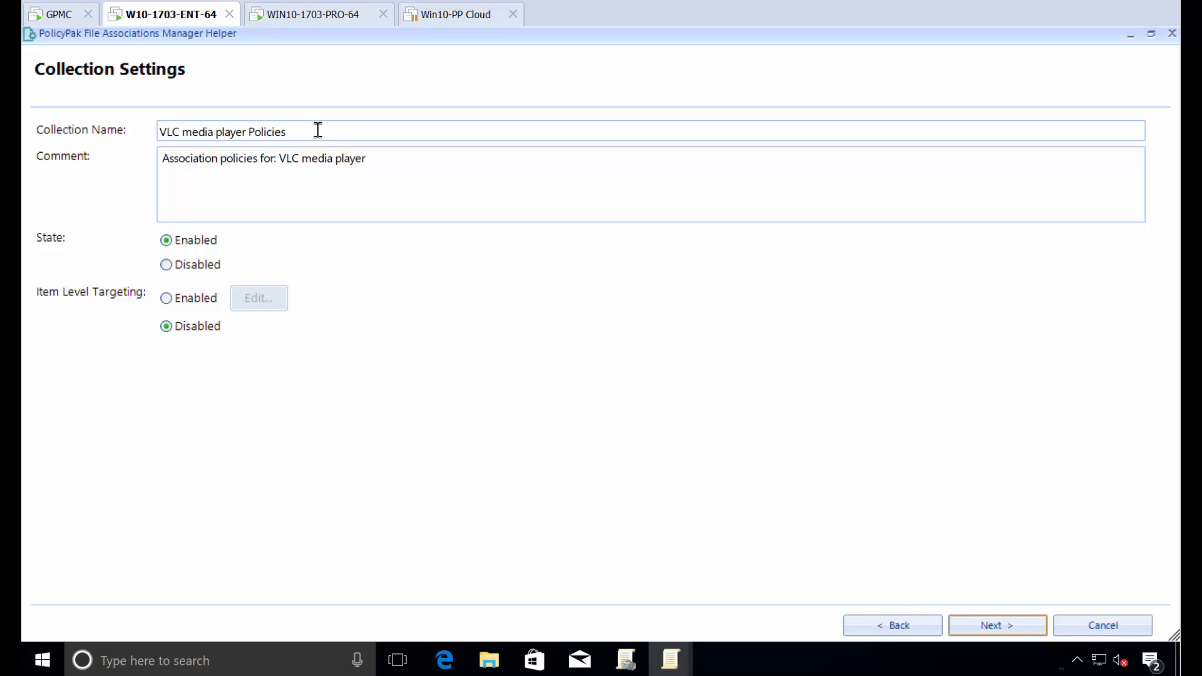
# Step: Name the collection "VLC media player Policies for MSI Version" and enable Item Level Targeting
pyautogui.click(320, 130)
pyautogui.click(181, 296)
pyautogui.click(245, 298)
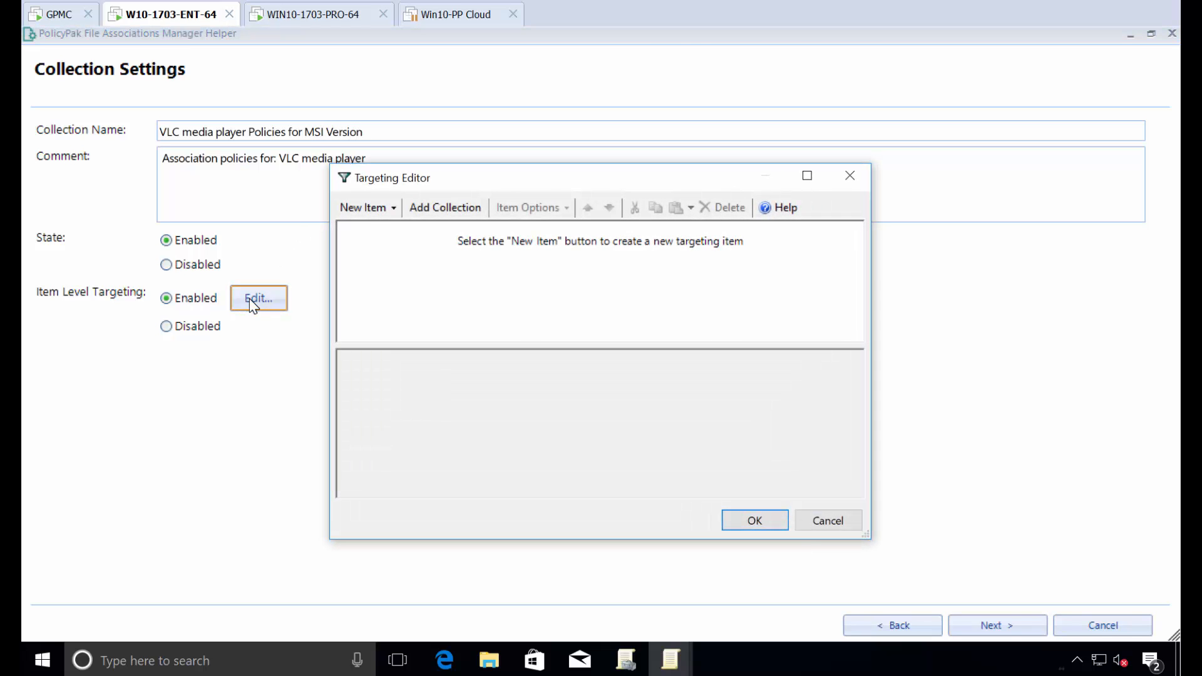
pyautogui.click(384, 212)
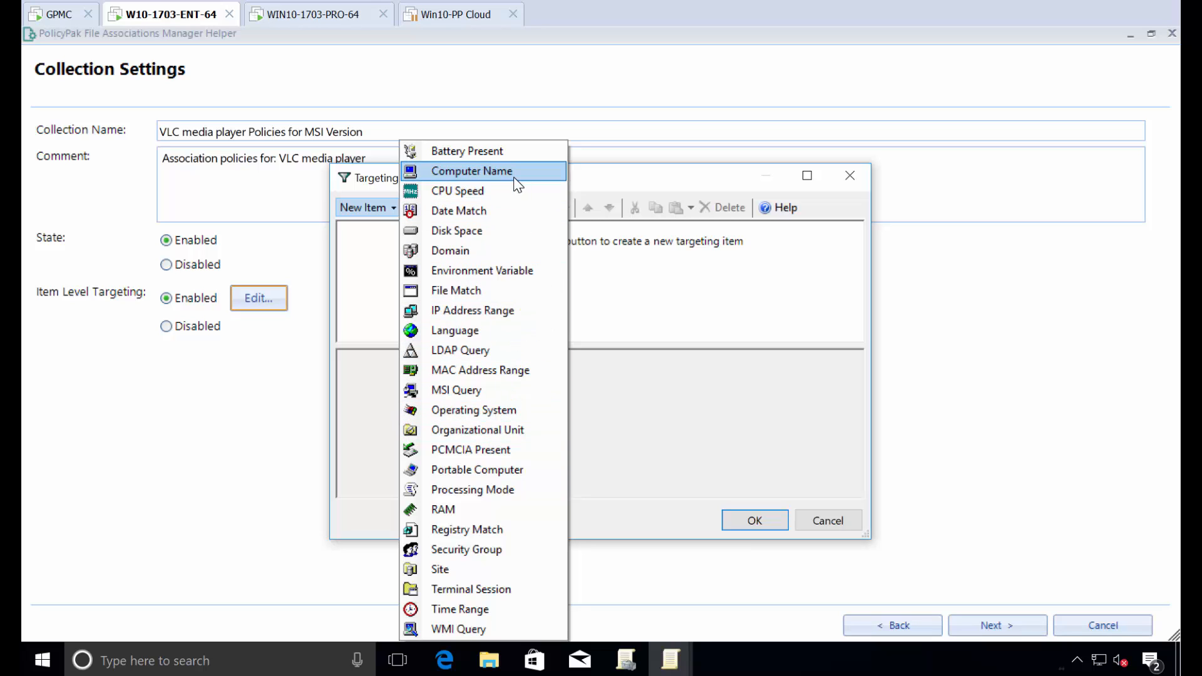
pyautogui.click(671, 313)
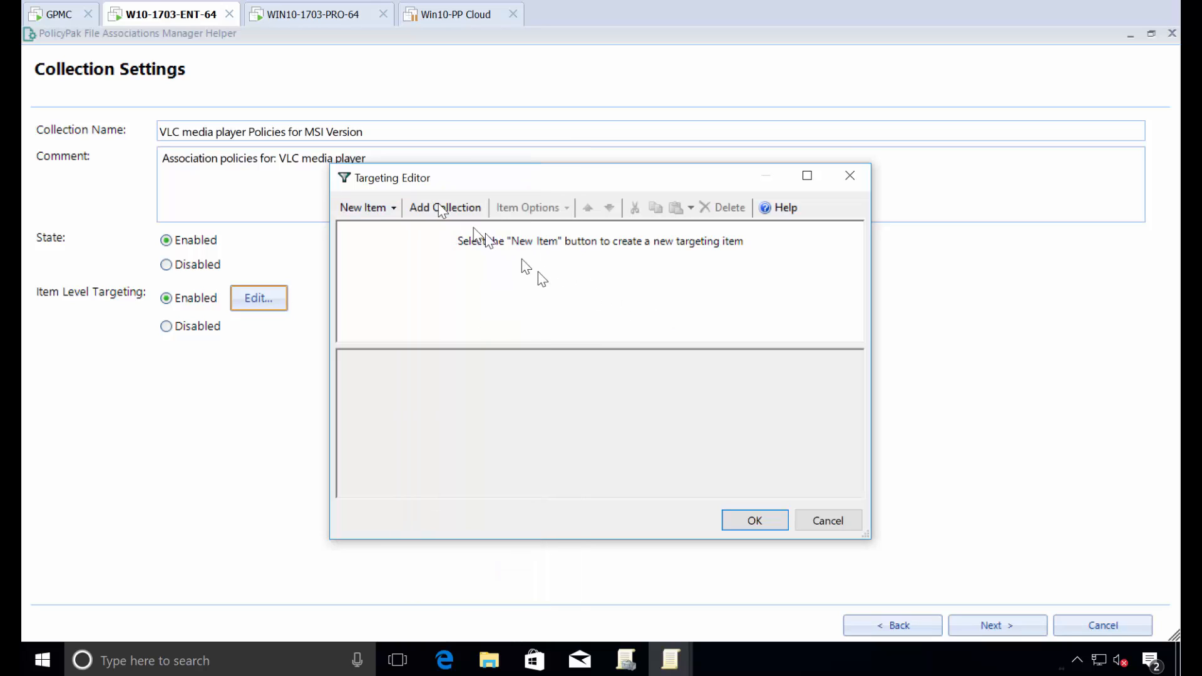
pyautogui.press('Escape')
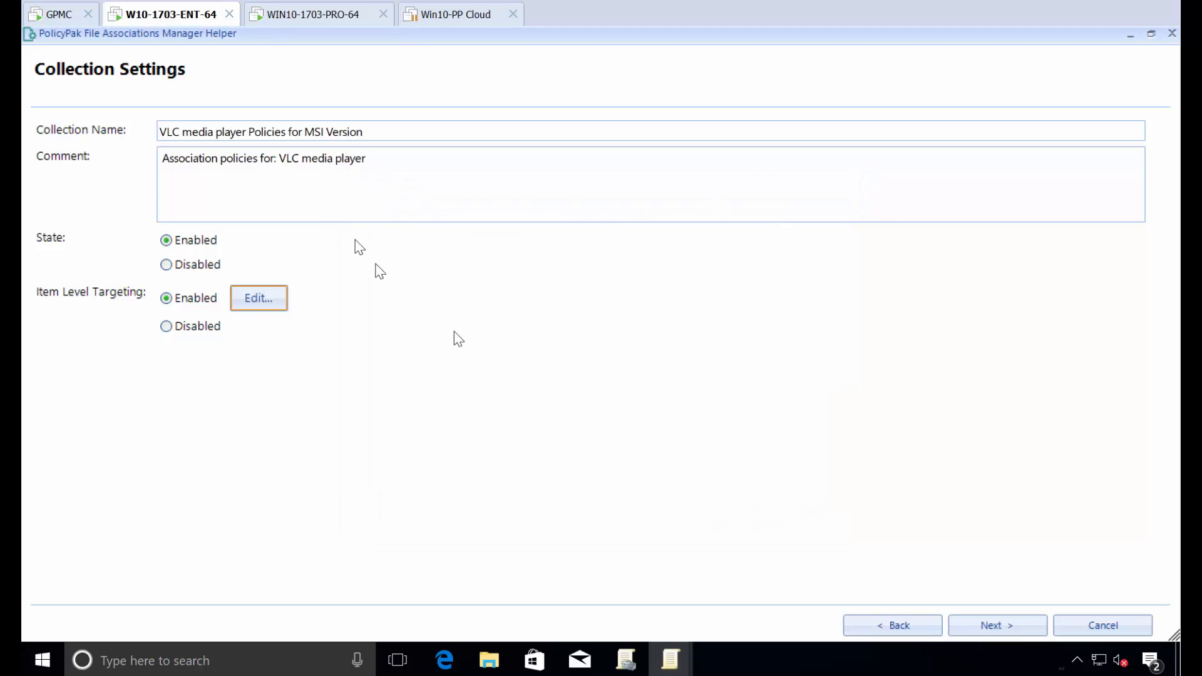
# Step: Finish creating the VLC media player collection and review the policies inside it, returning to the File Associations Manager list
pyautogui.click(975, 628)
pyautogui.click(974, 628)
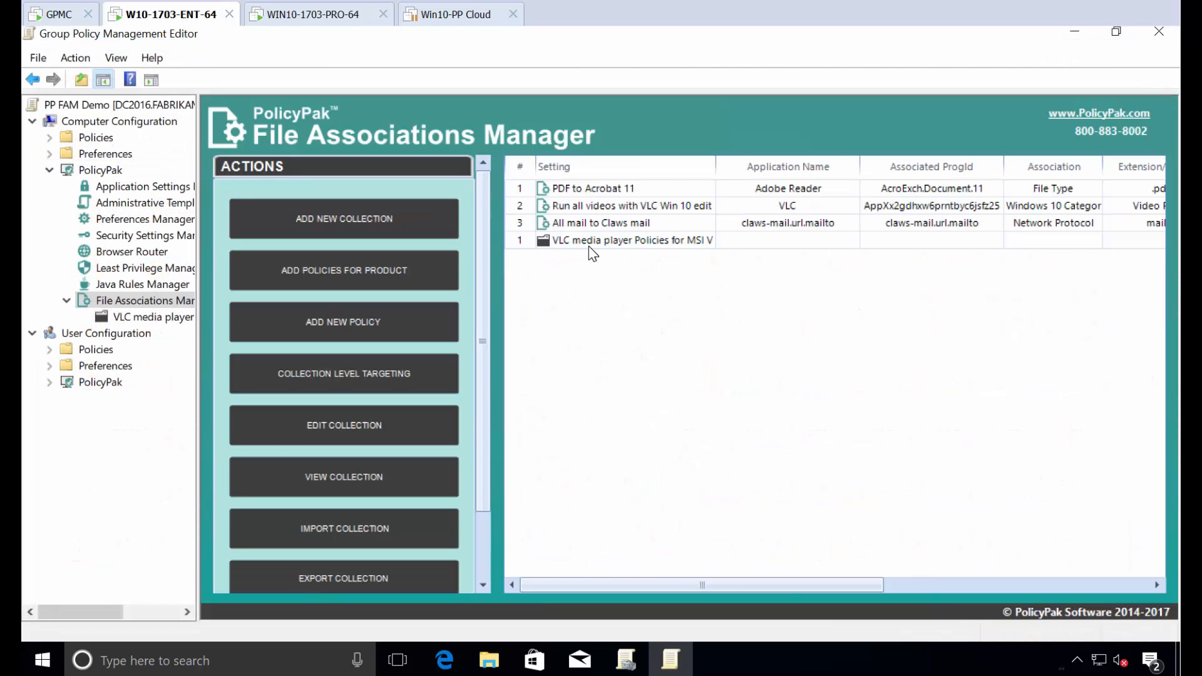
pyautogui.doubleClick(588, 244)
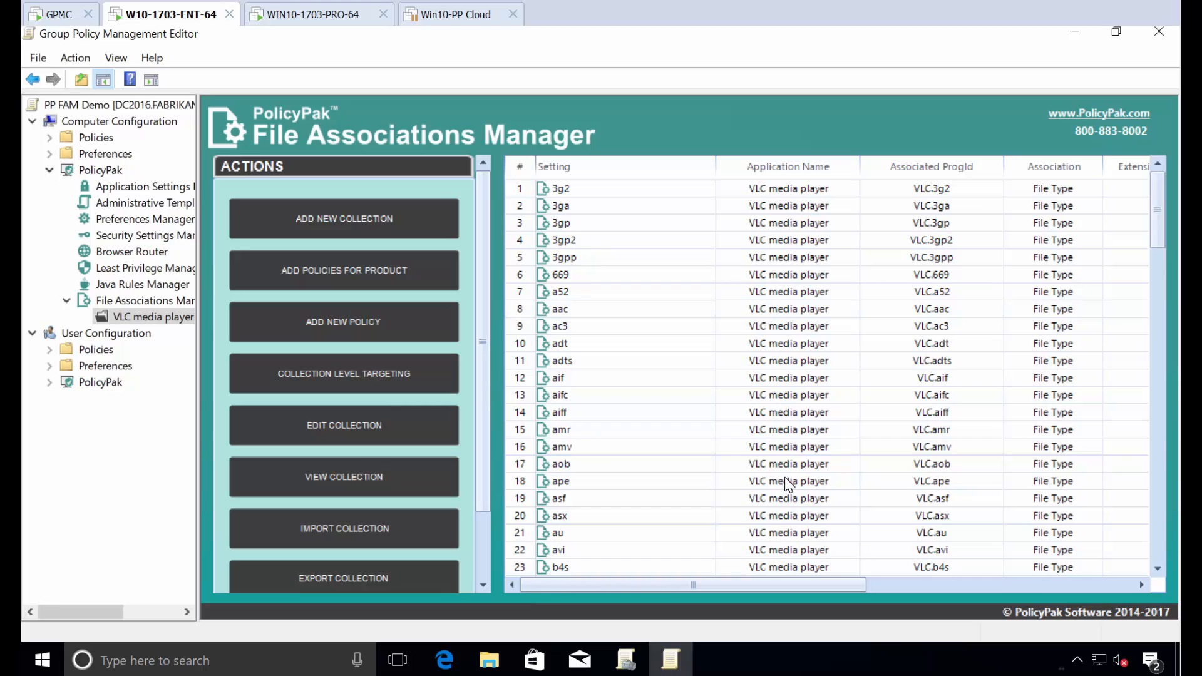
pyautogui.click(126, 303)
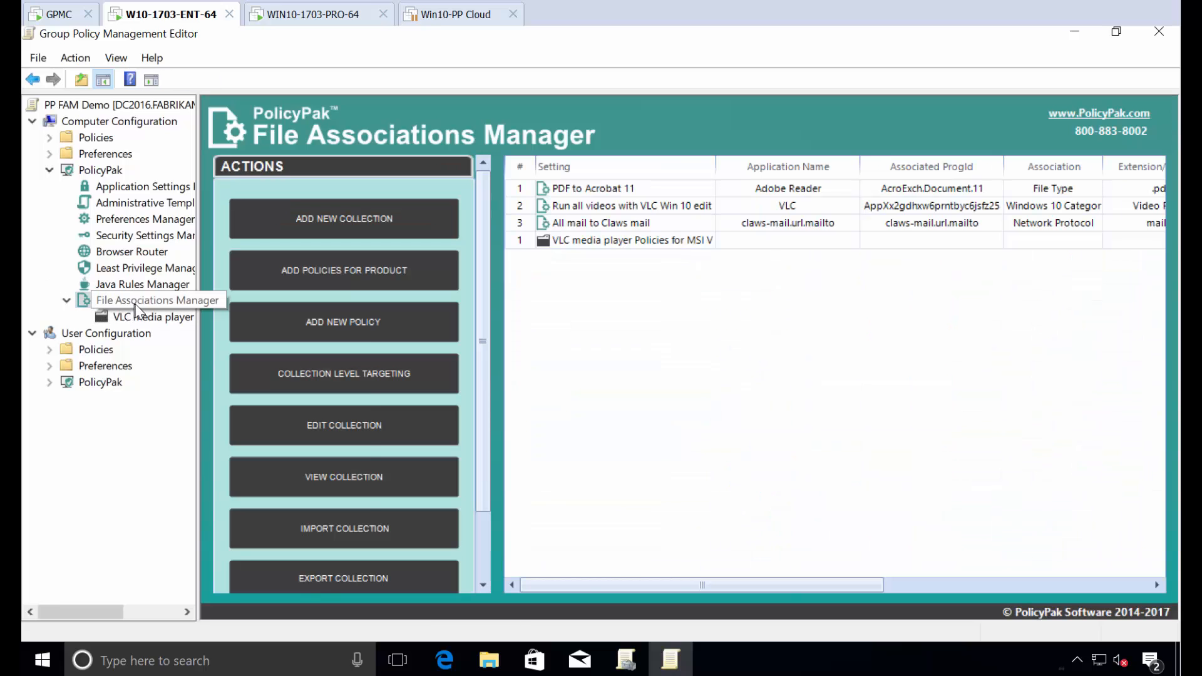
# Step: Add policies for Adobe Reader (MSI) with the product wizard in Simple Mode, including all of its file types
pyautogui.rightClick(134, 304)
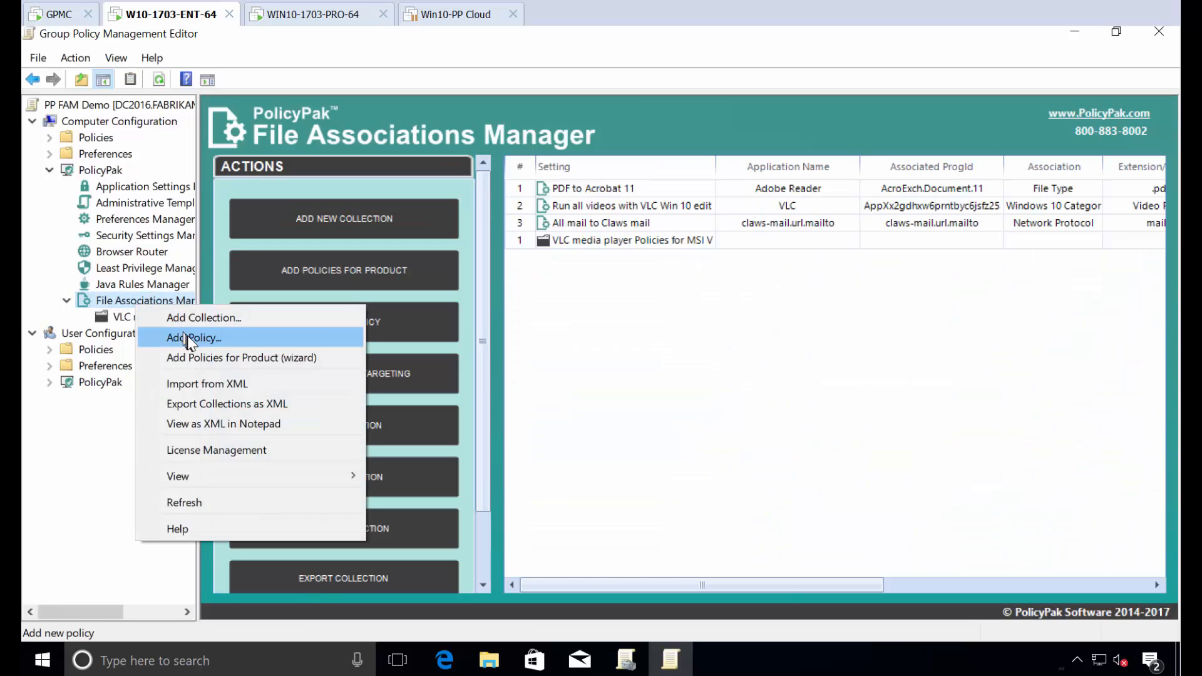
pyautogui.click(270, 358)
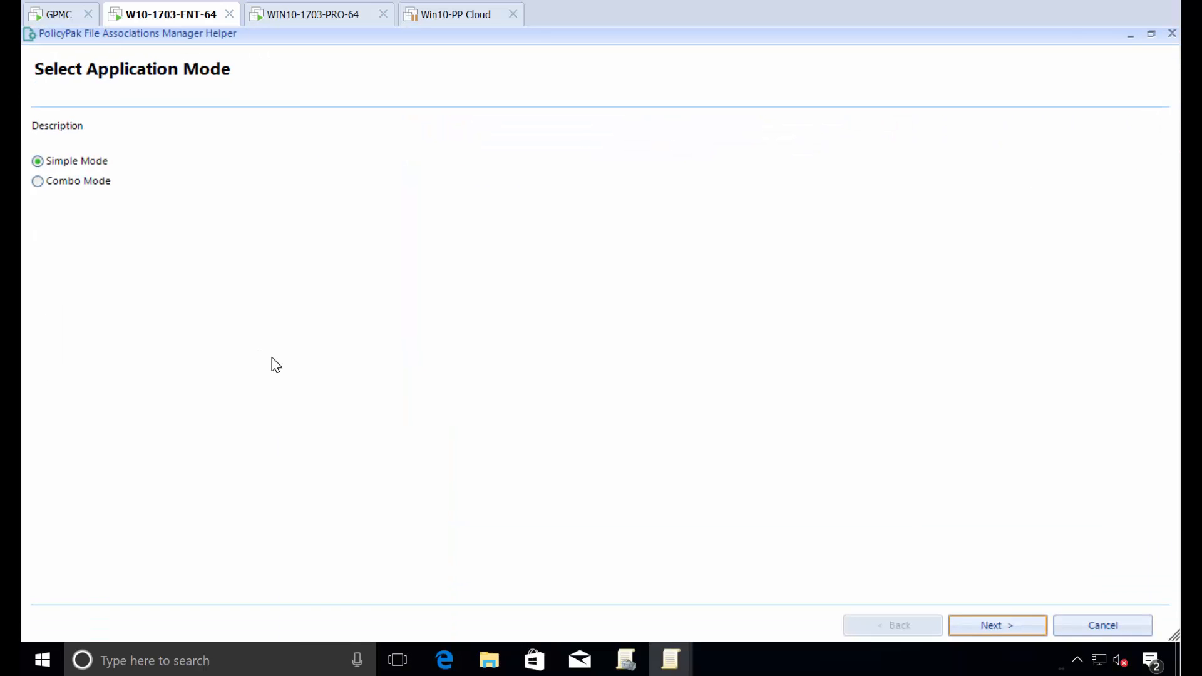
pyautogui.press('Return')
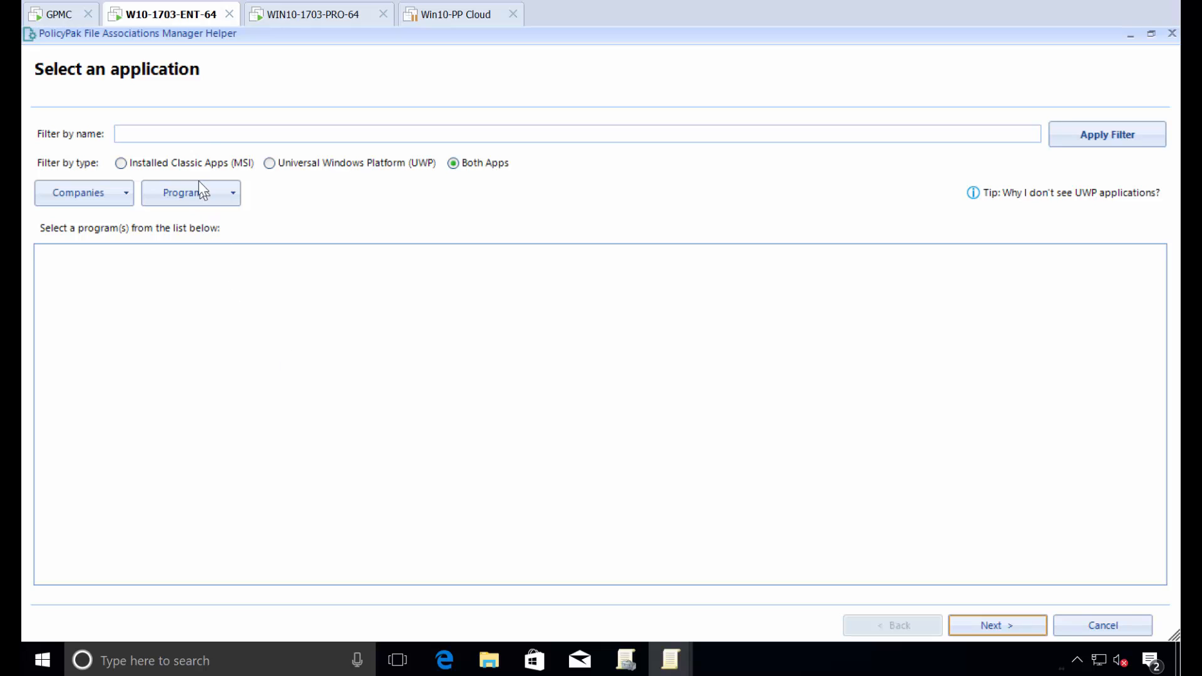
pyautogui.click(125, 383)
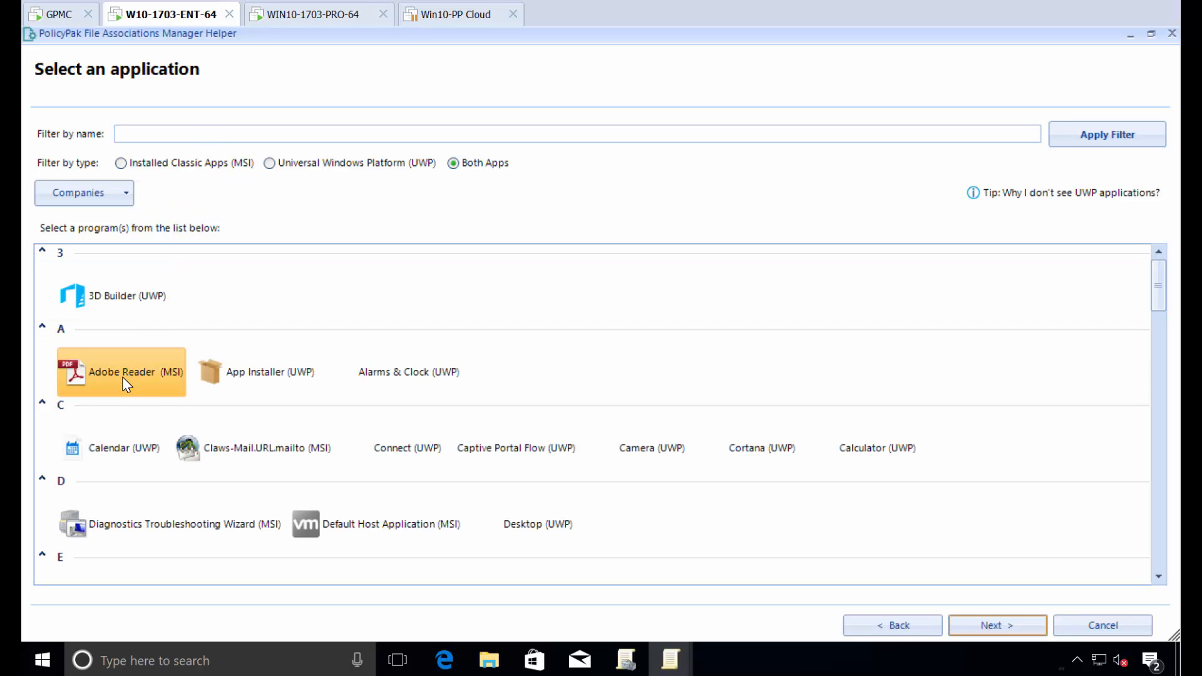
pyautogui.click(993, 627)
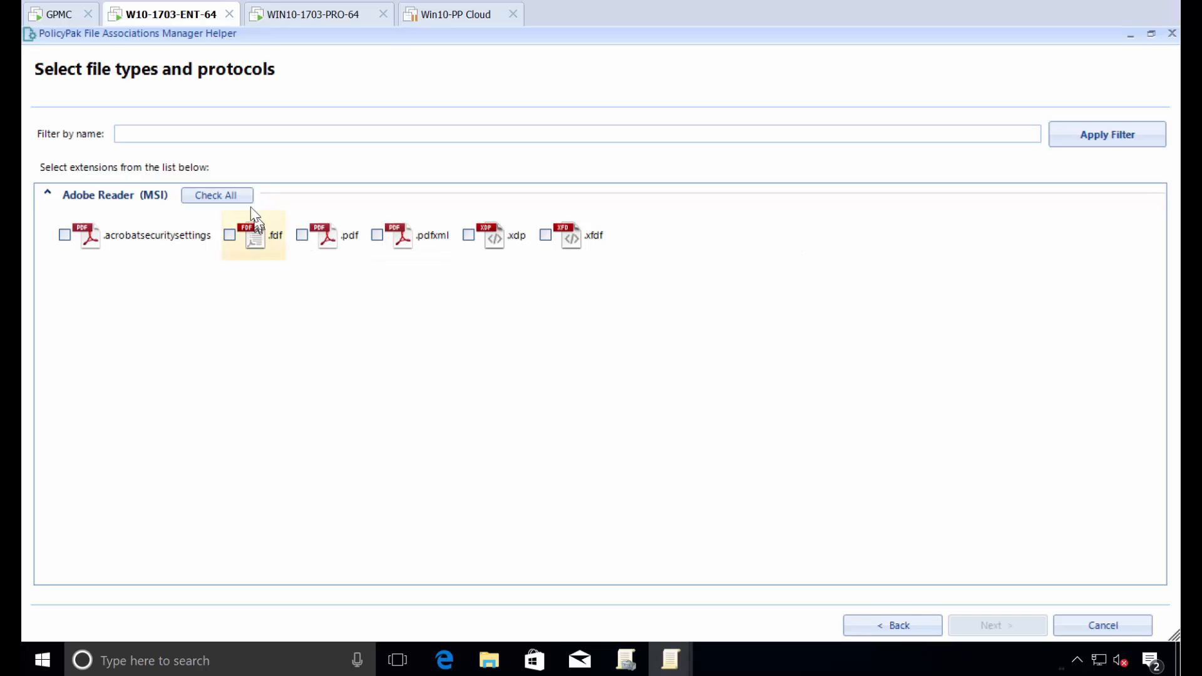
pyautogui.click(229, 196)
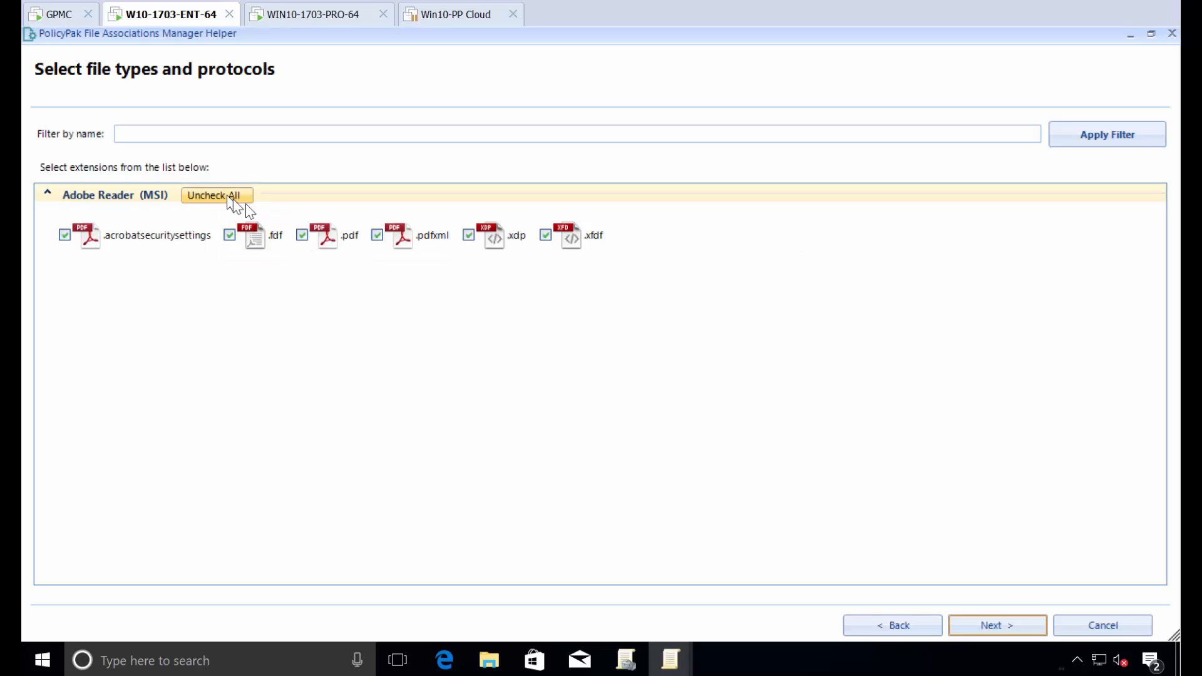
pyautogui.click(980, 623)
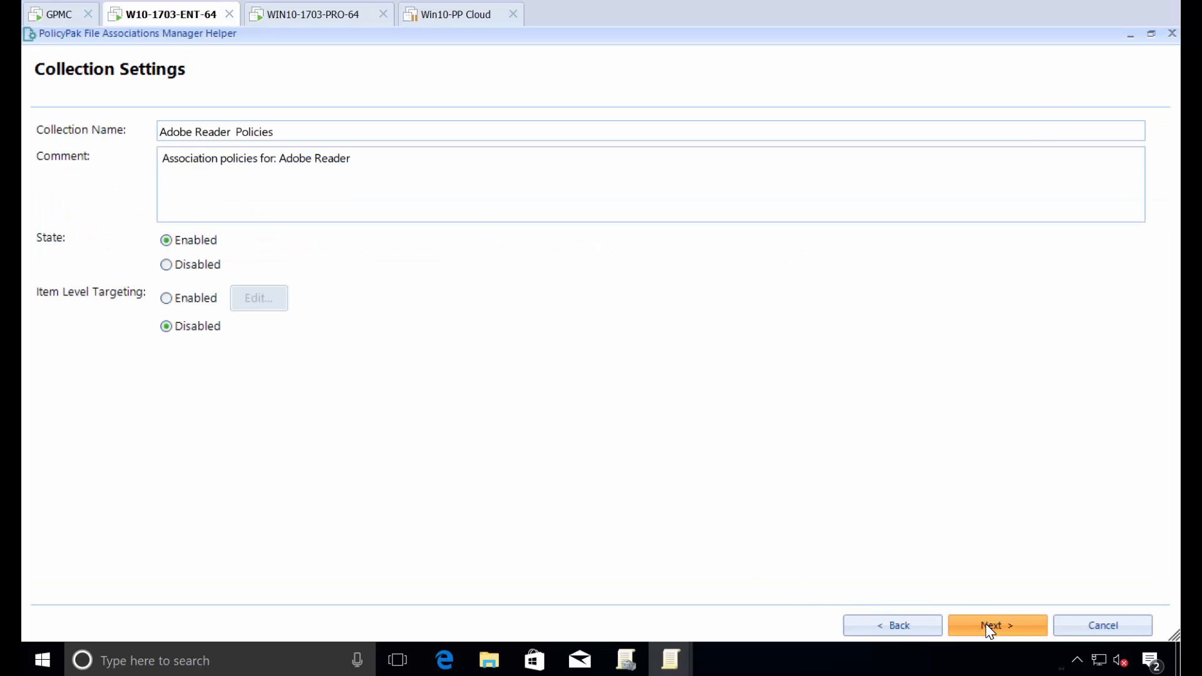
# Step: Create the Adobe Reader collection with its default settings and review its policies, returning to the File Associations Manager list
pyautogui.click(986, 623)
pyautogui.click(987, 625)
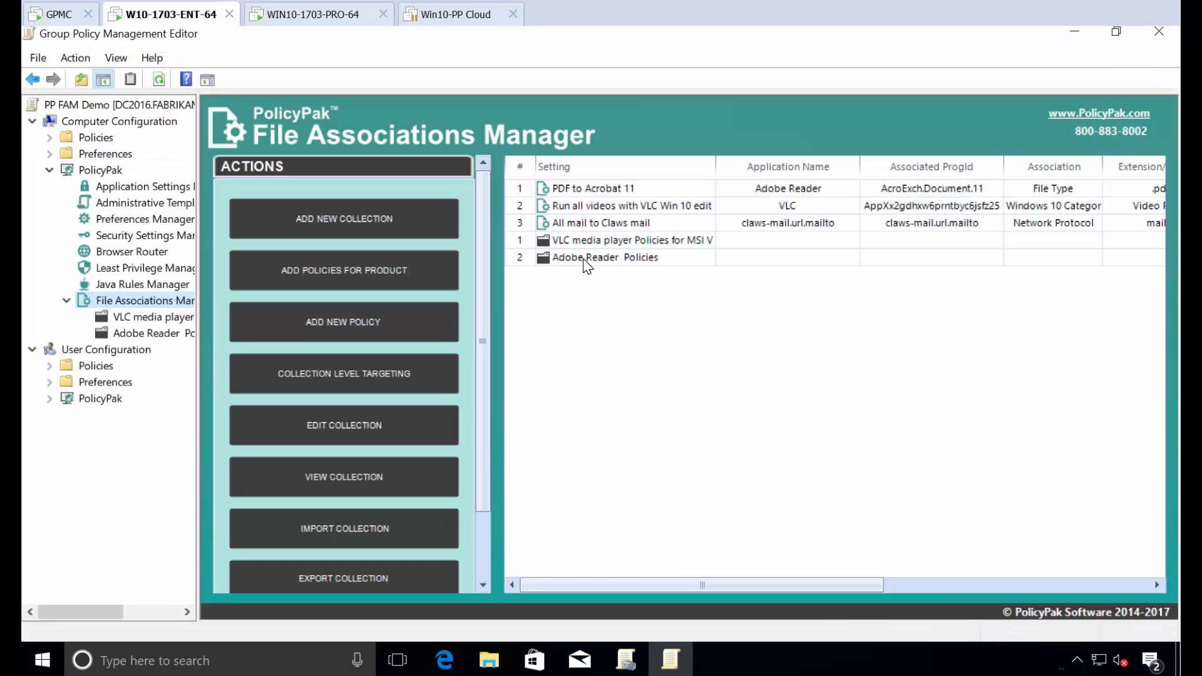
pyautogui.doubleClick(586, 258)
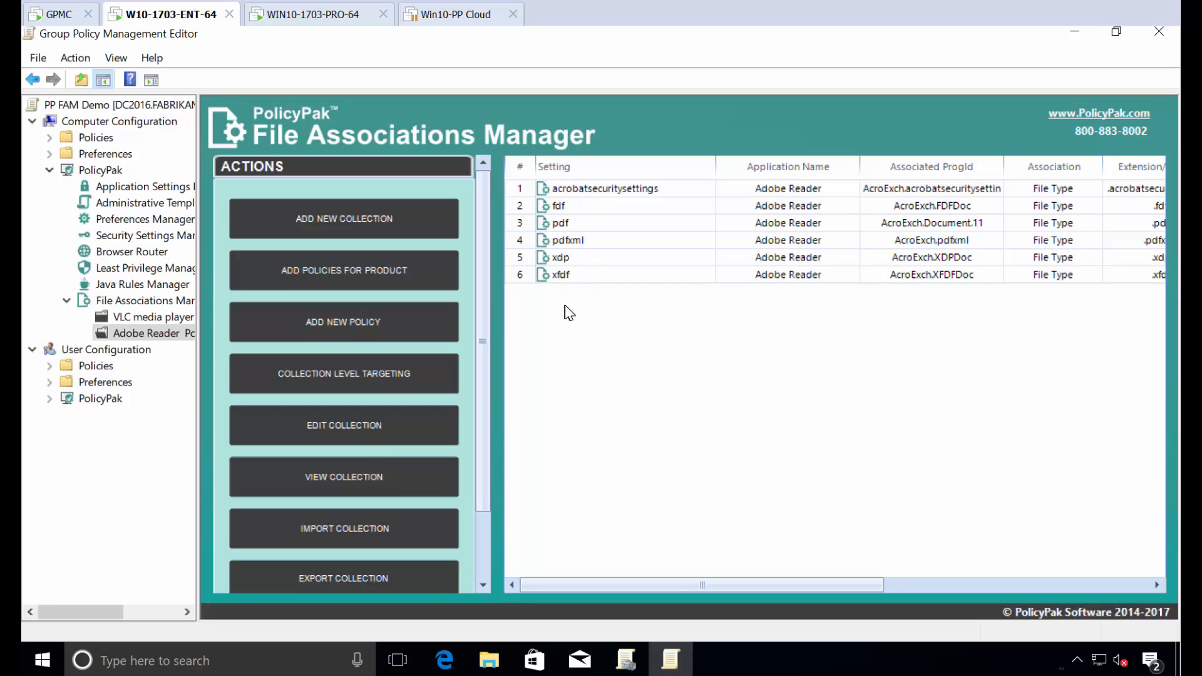
pyautogui.click(156, 300)
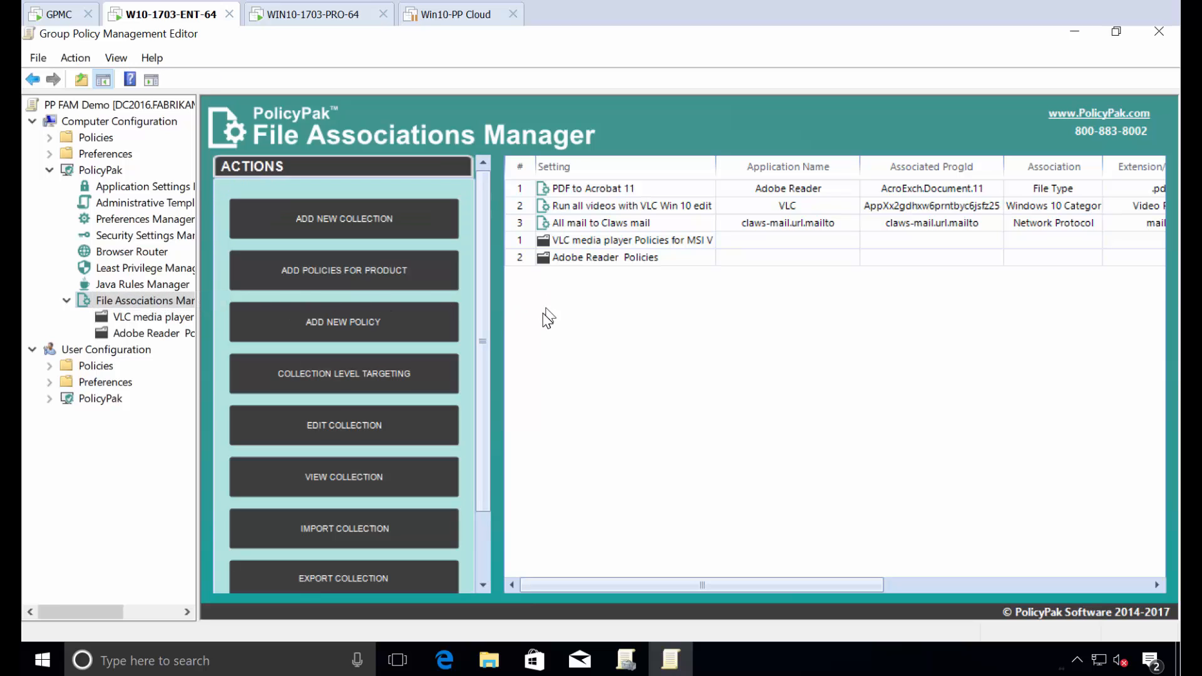
# Step: Start the Add Policies for Product wizard again, this time in Combo Mode
pyautogui.rightClick(544, 314)
pyautogui.moveTo(582, 329)
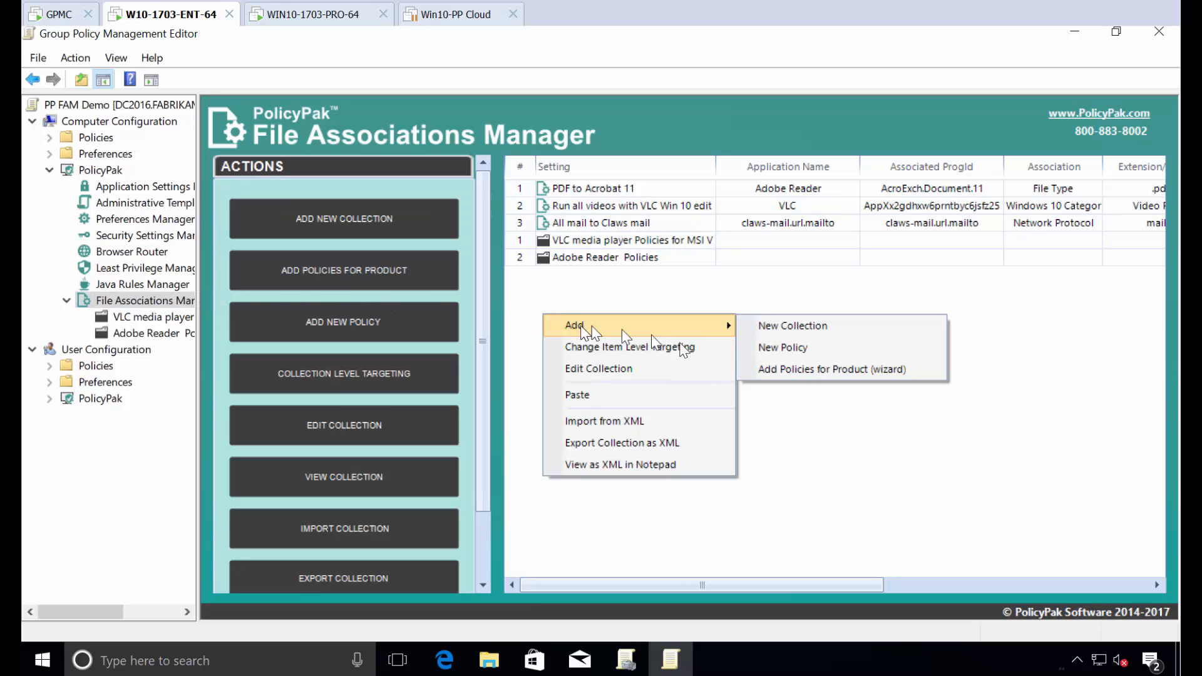
pyautogui.click(817, 367)
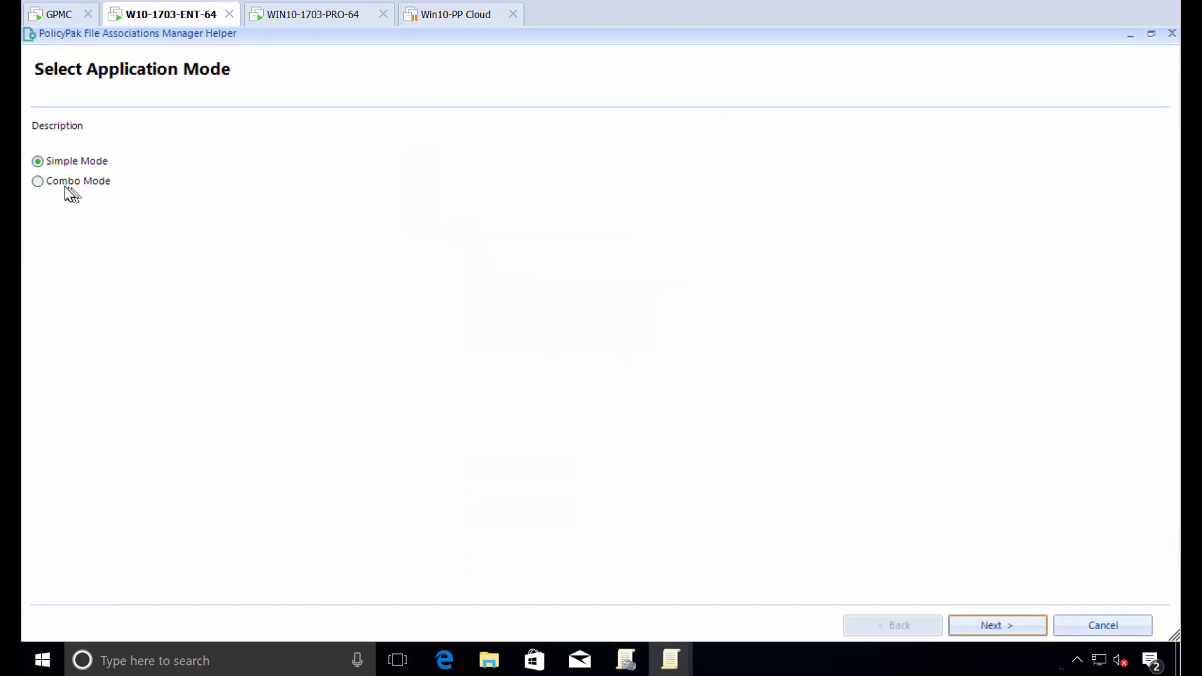
pyautogui.press('Return')
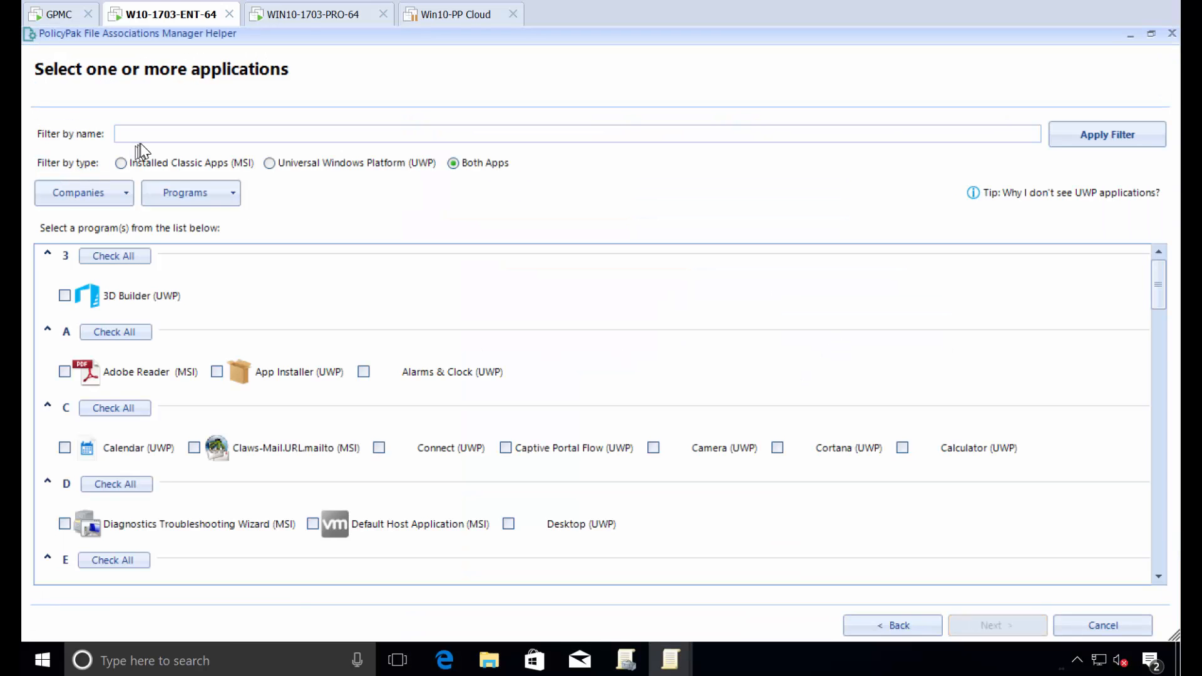
# Step: Filter the applications by VLC and select both VLC (UWP) and VLC media player (MSI) for the combined policies
pyautogui.click(339, 134)
pyautogui.press('Return')
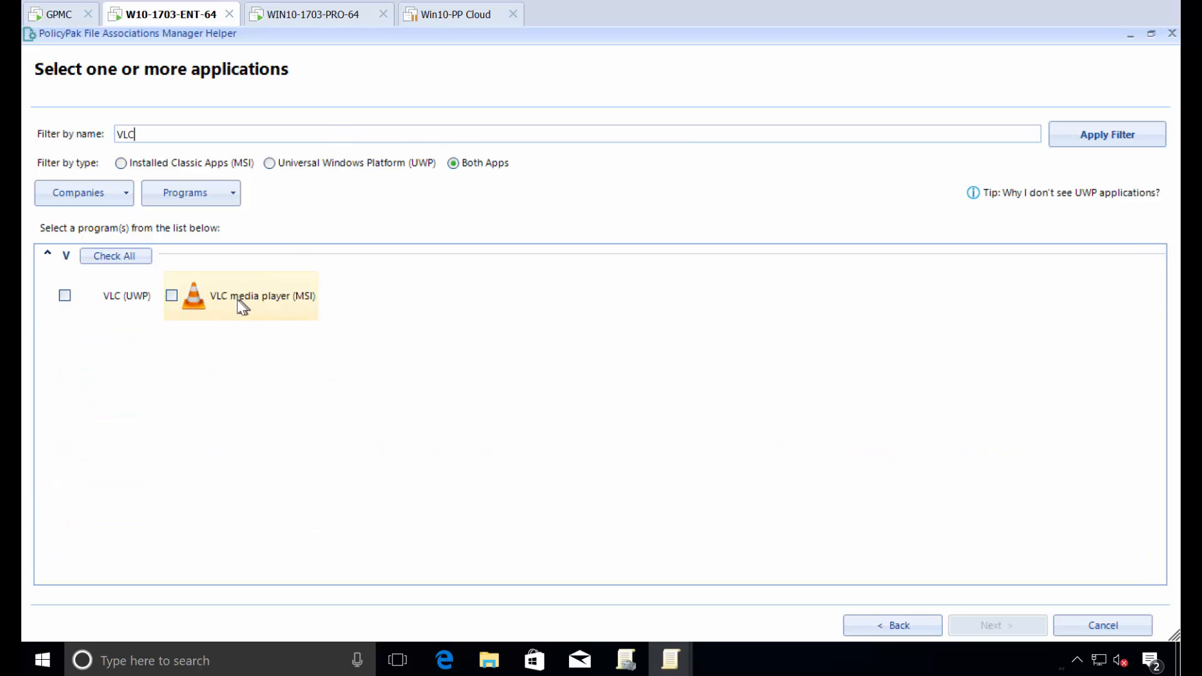
pyautogui.click(171, 296)
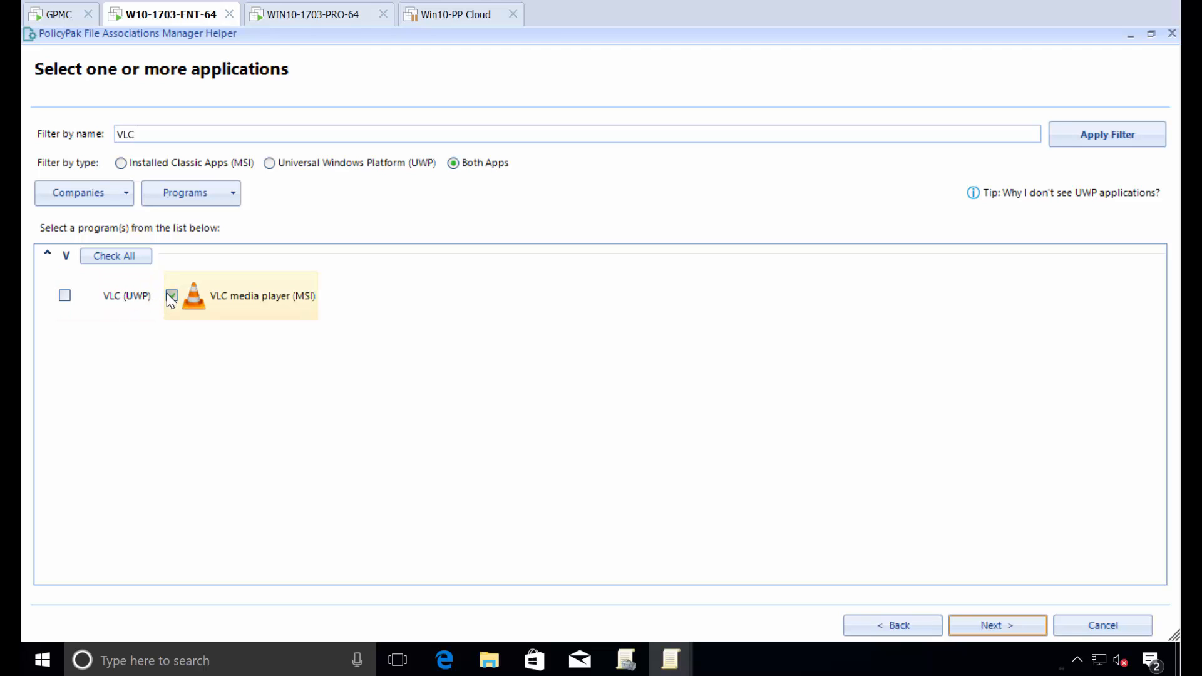
pyautogui.click(65, 296)
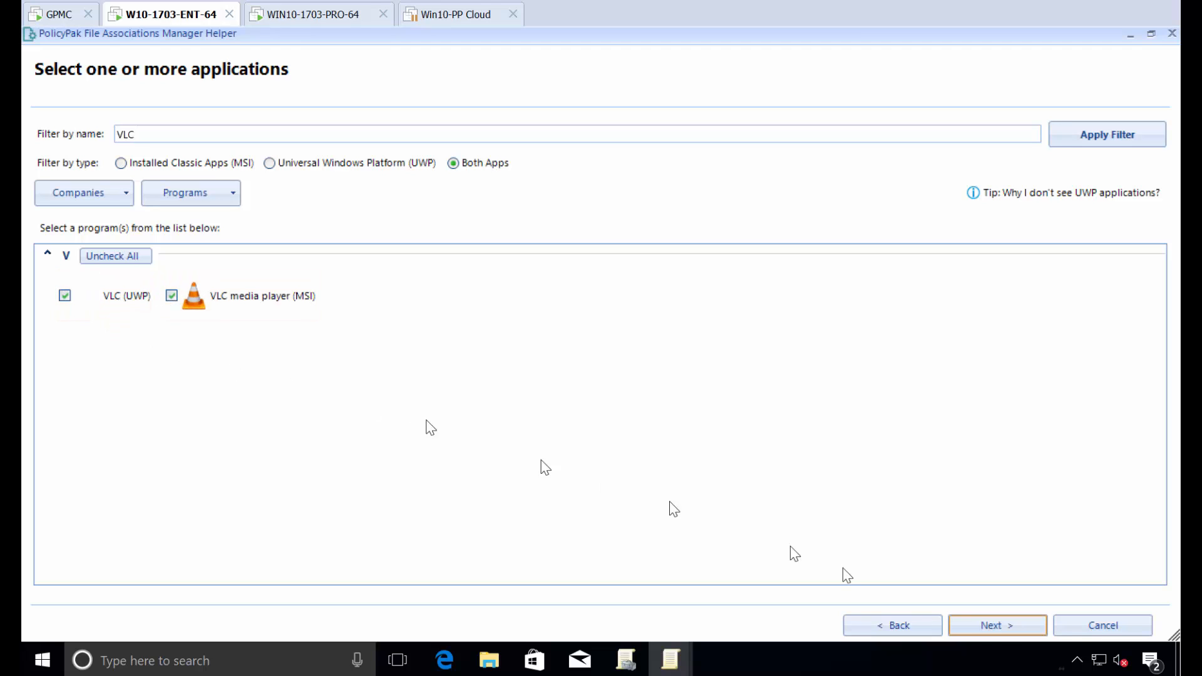
pyautogui.click(1009, 626)
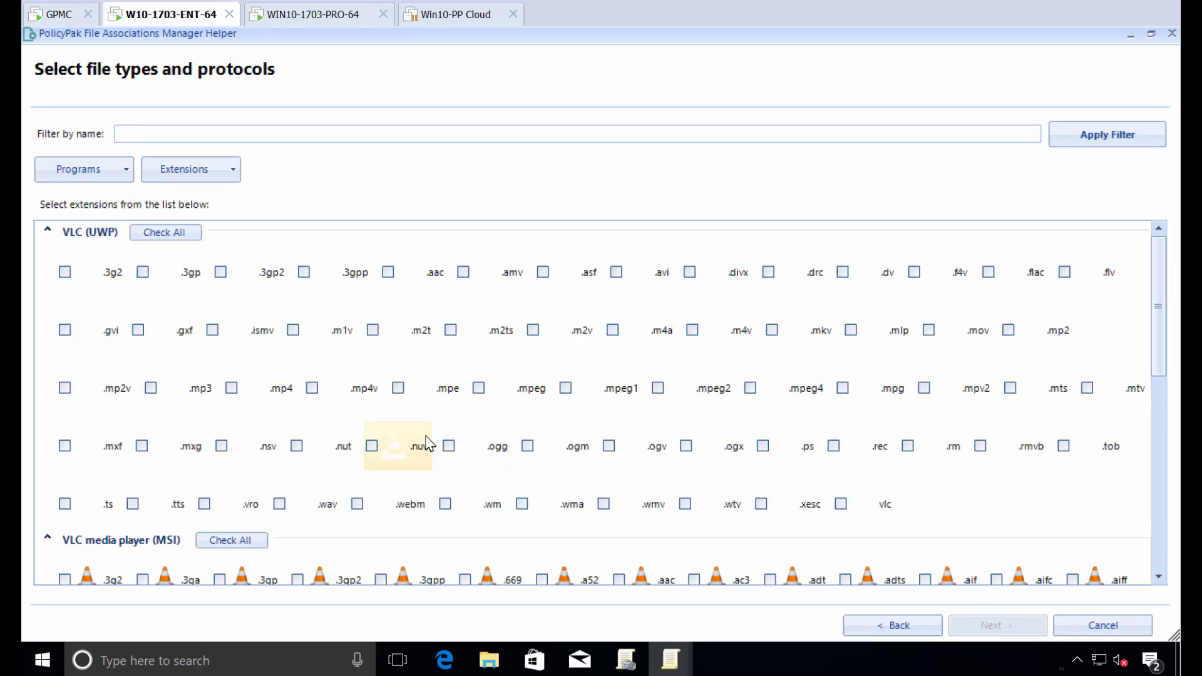
# Step: Select the .3g2, .3gp, .3gp2, .3gpp, .aac and .mp4 file types for VLC (UWP)
pyautogui.scroll(-5, 407, 413)
pyautogui.scroll(5, 413, 438)
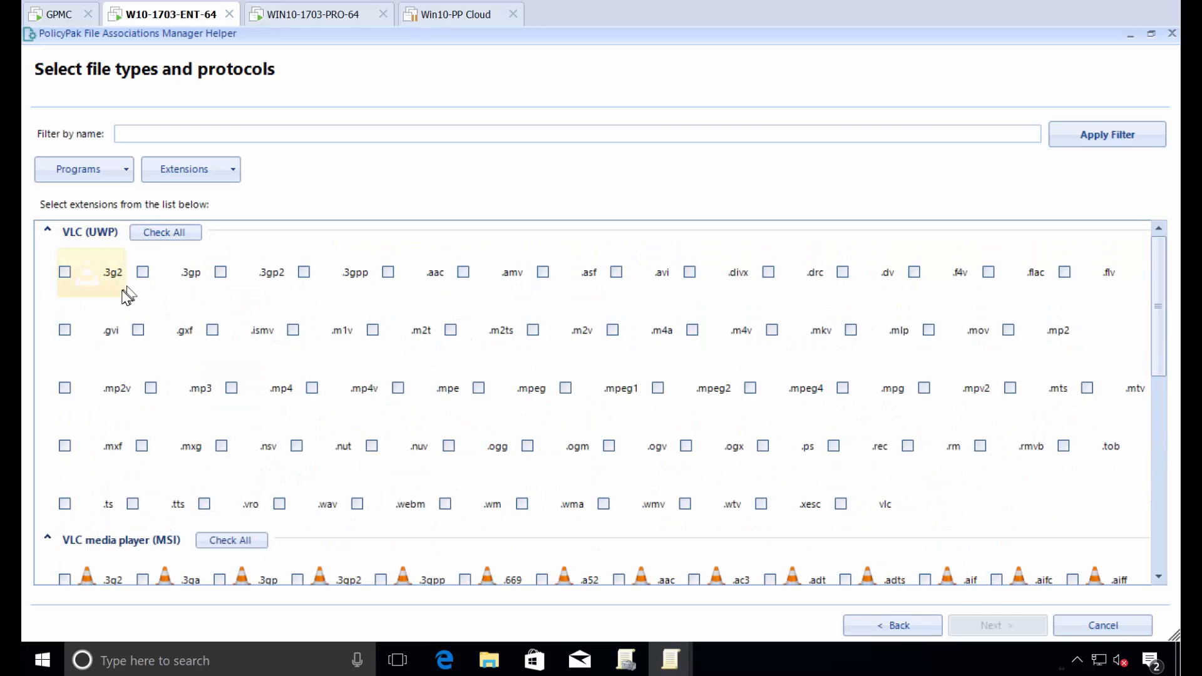
pyautogui.scroll(-3, 188, 463)
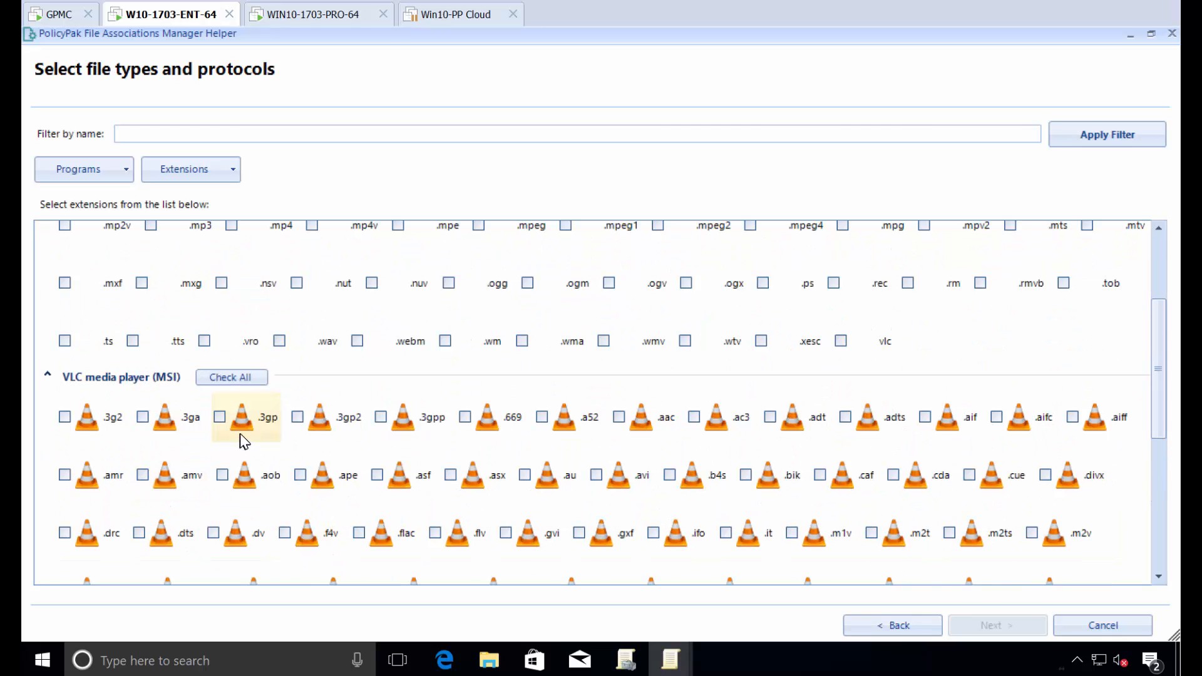
pyautogui.scroll(3, 243, 432)
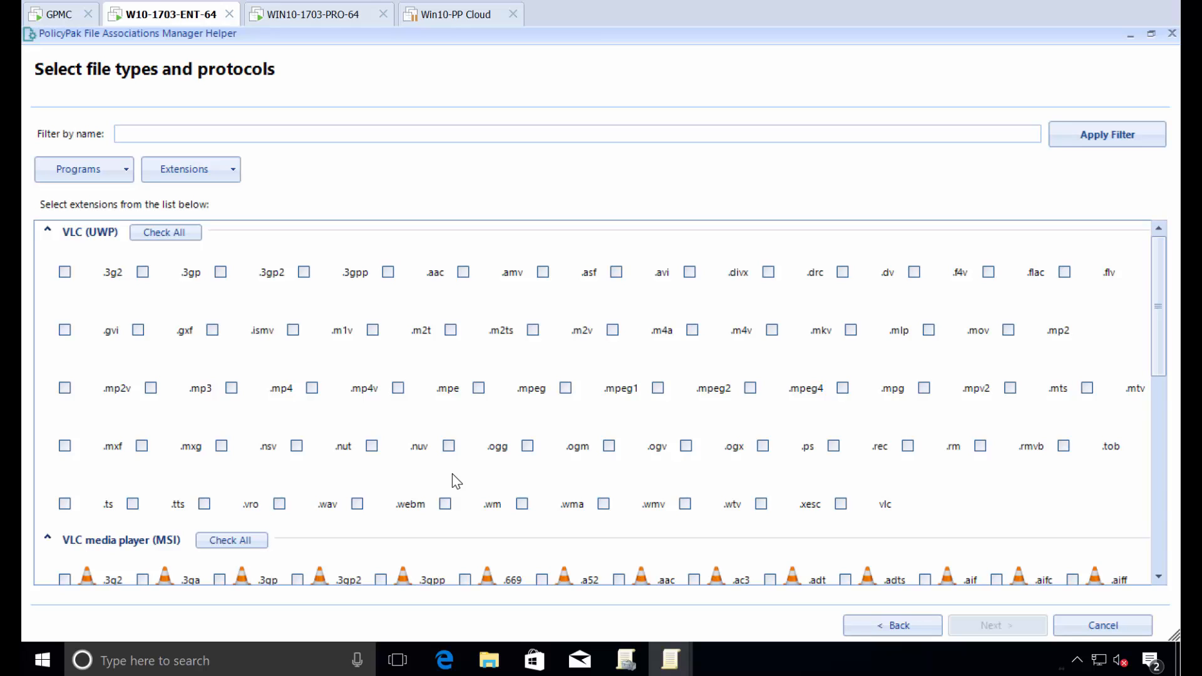
pyautogui.click(65, 272)
pyautogui.click(143, 272)
pyautogui.click(221, 271)
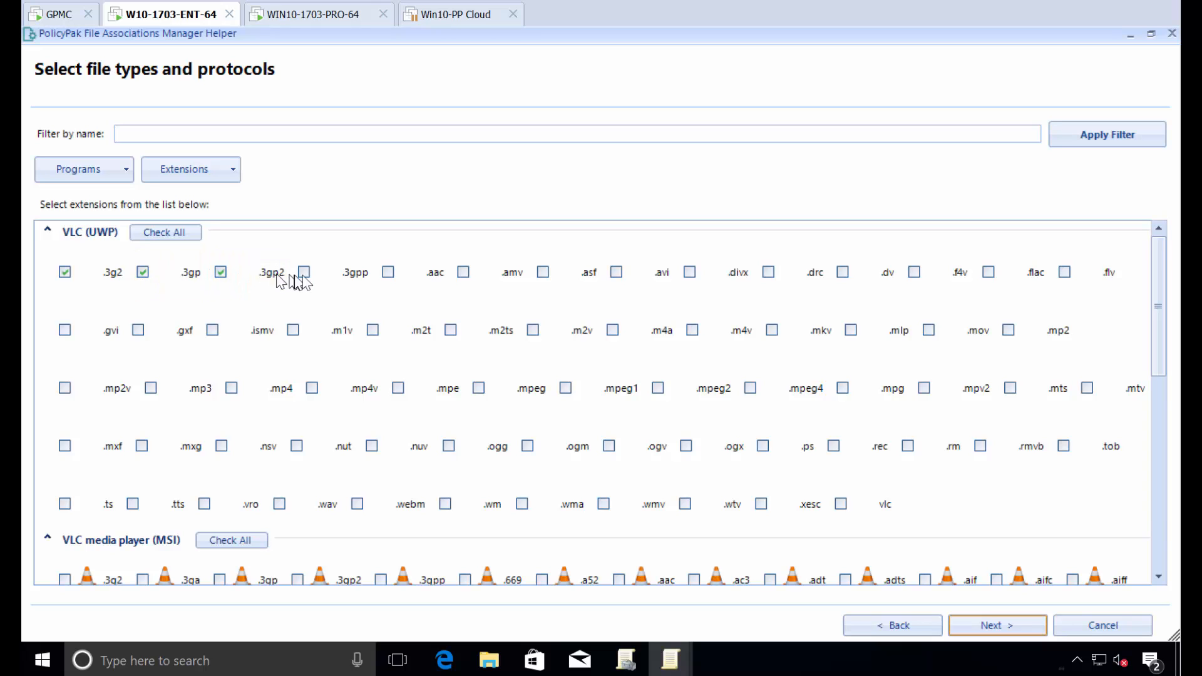
pyautogui.click(303, 272)
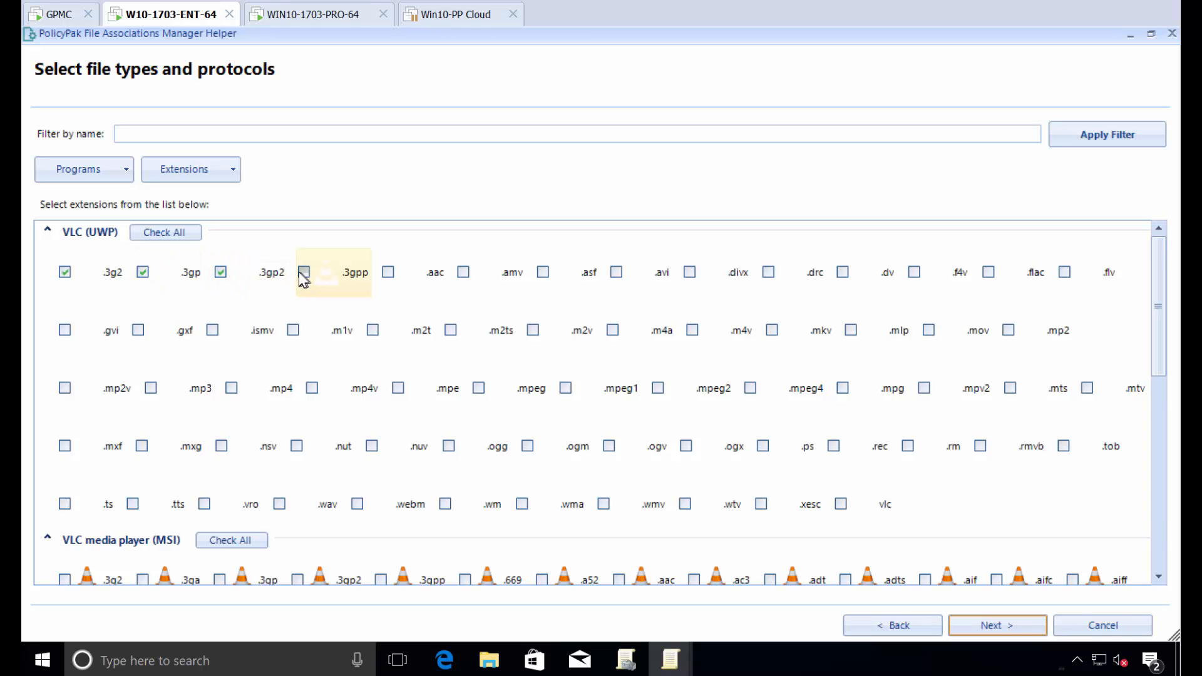
pyautogui.click(388, 272)
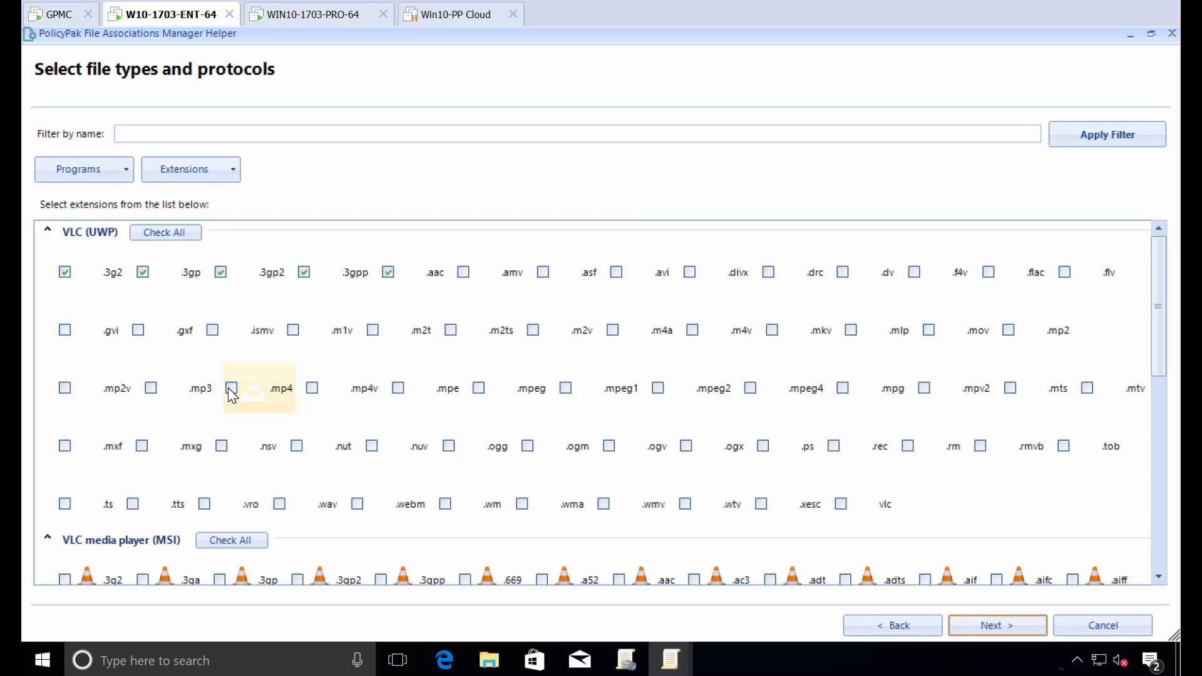
# Step: Select the .3g2, .3ga, .3gp, .3gp2 and .mp4 file types for VLC media player (MSI)
pyautogui.scroll(-3, 201, 407)
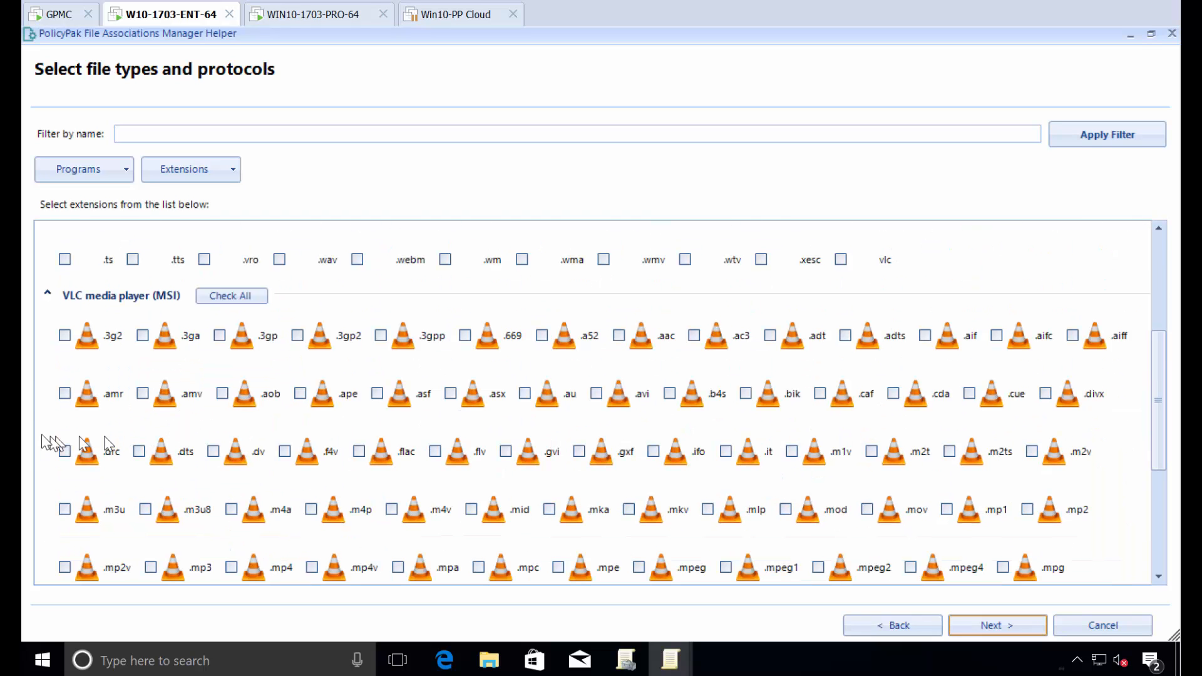
pyautogui.click(64, 336)
pyautogui.click(143, 335)
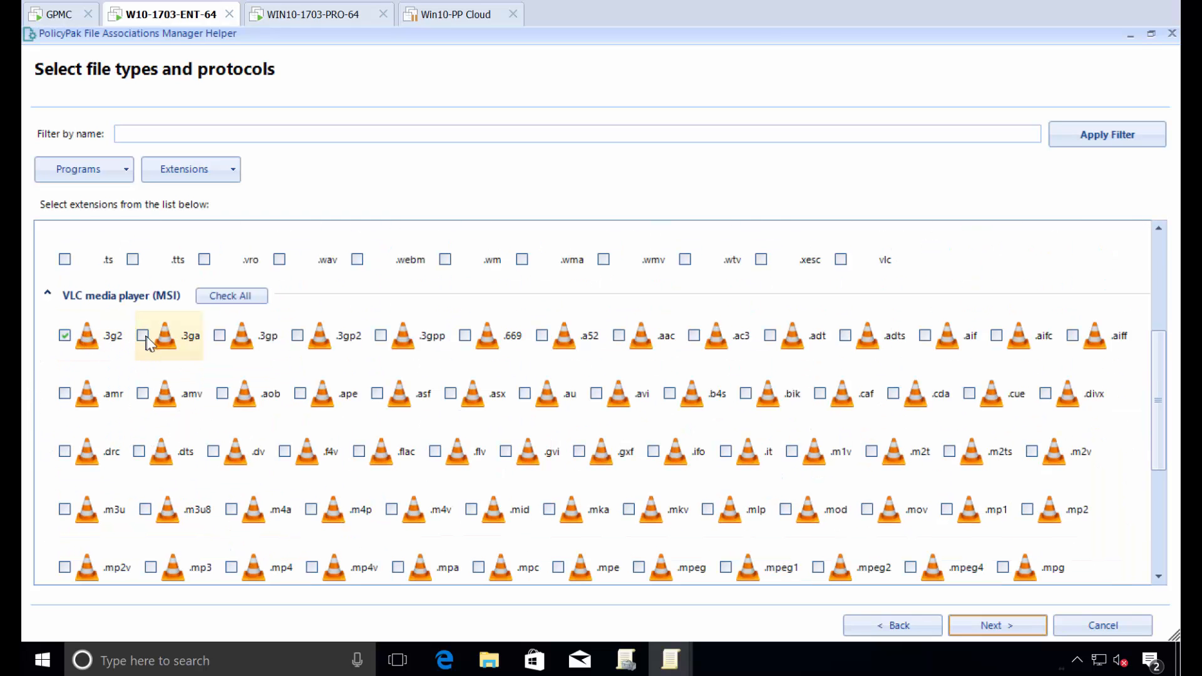
pyautogui.click(219, 338)
pyautogui.click(297, 337)
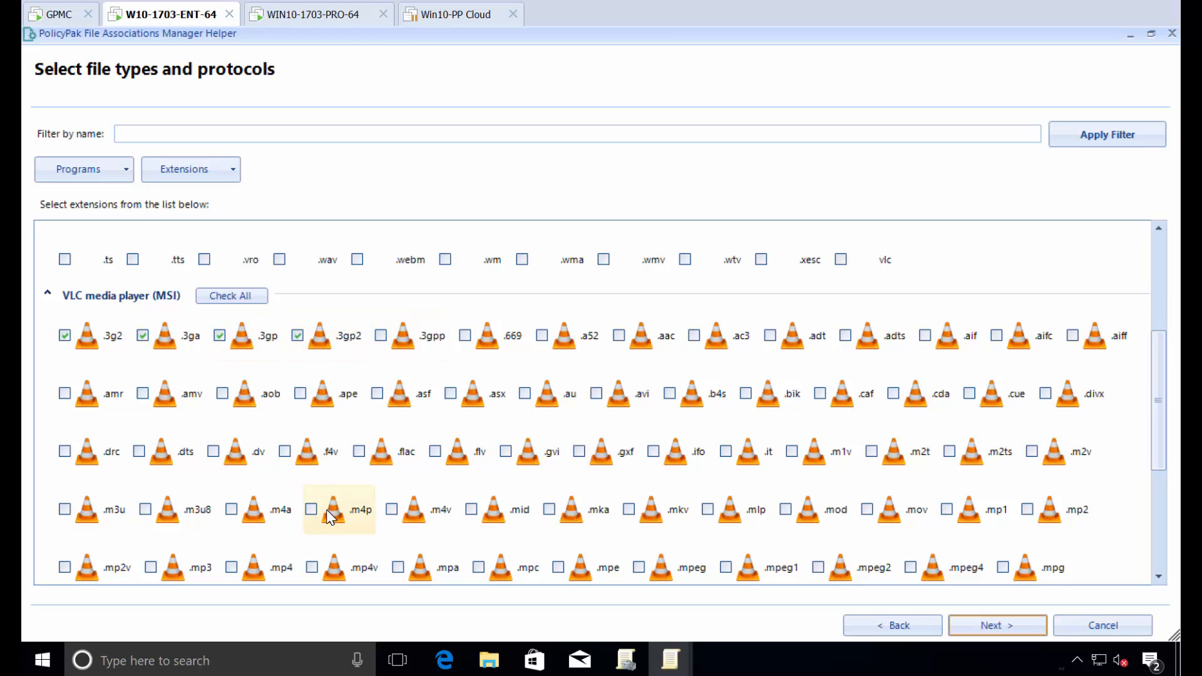
pyautogui.scroll(-1, 431, 521)
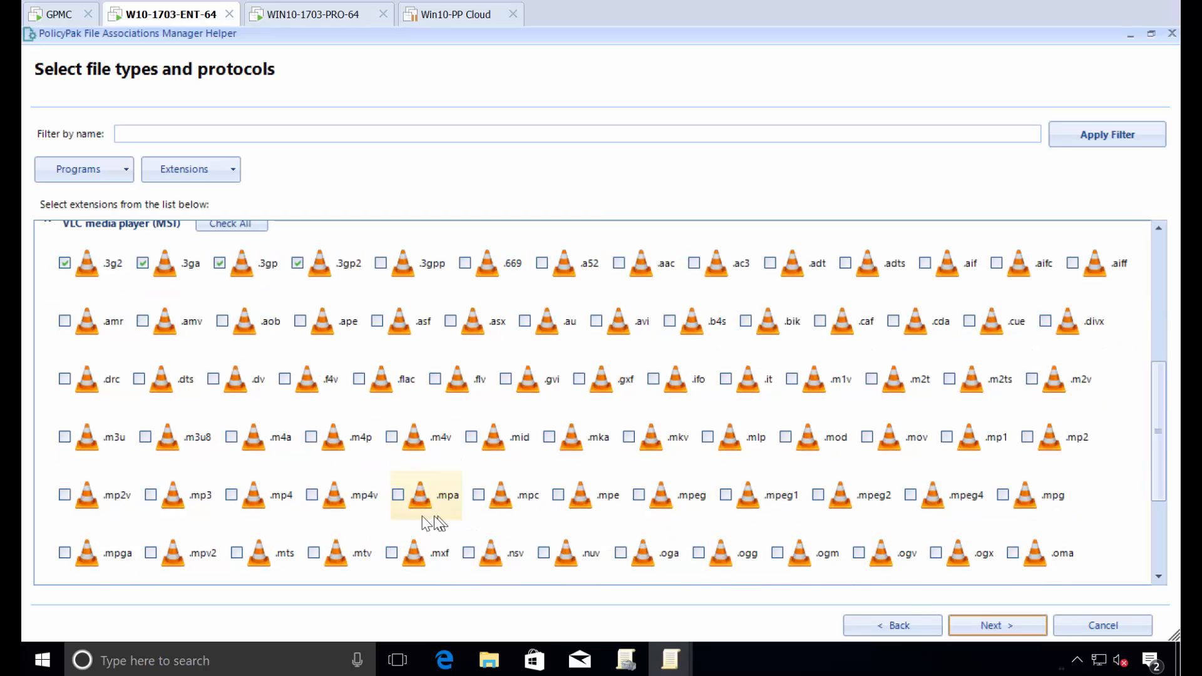
pyautogui.click(233, 496)
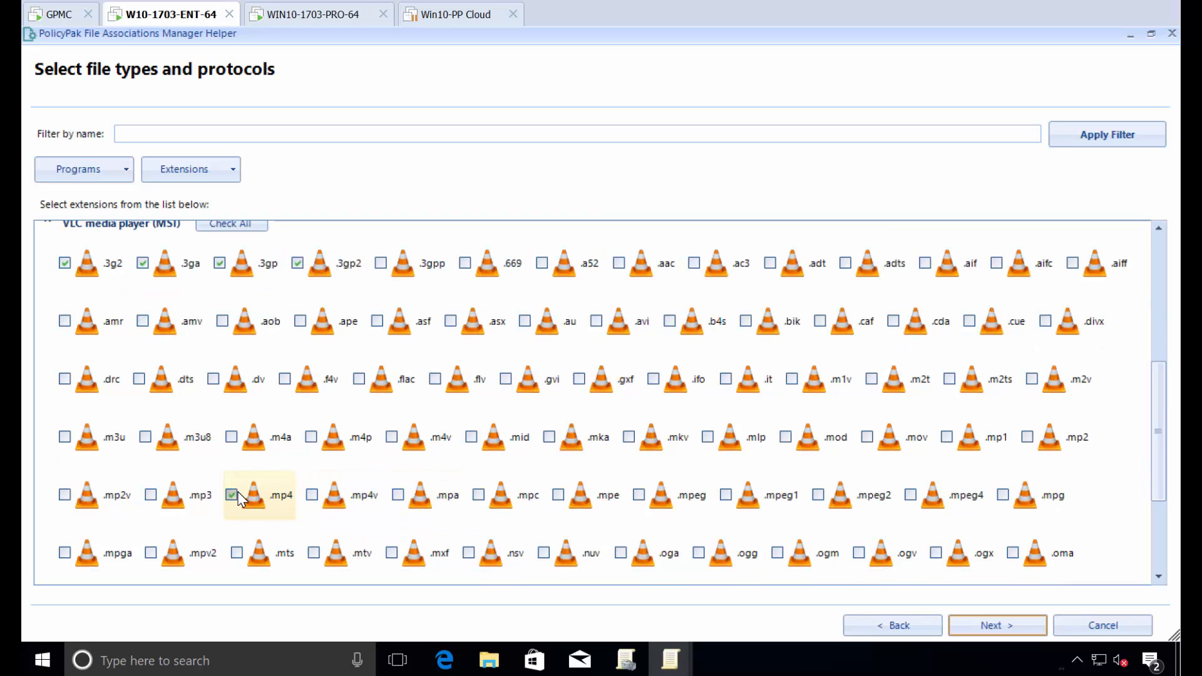
# Step: Add .drc, .dv and .f4v to the VLC (UWP) selection, and .caf and .cue to VLC media player (MSI)
pyautogui.scroll(5, 773, 485)
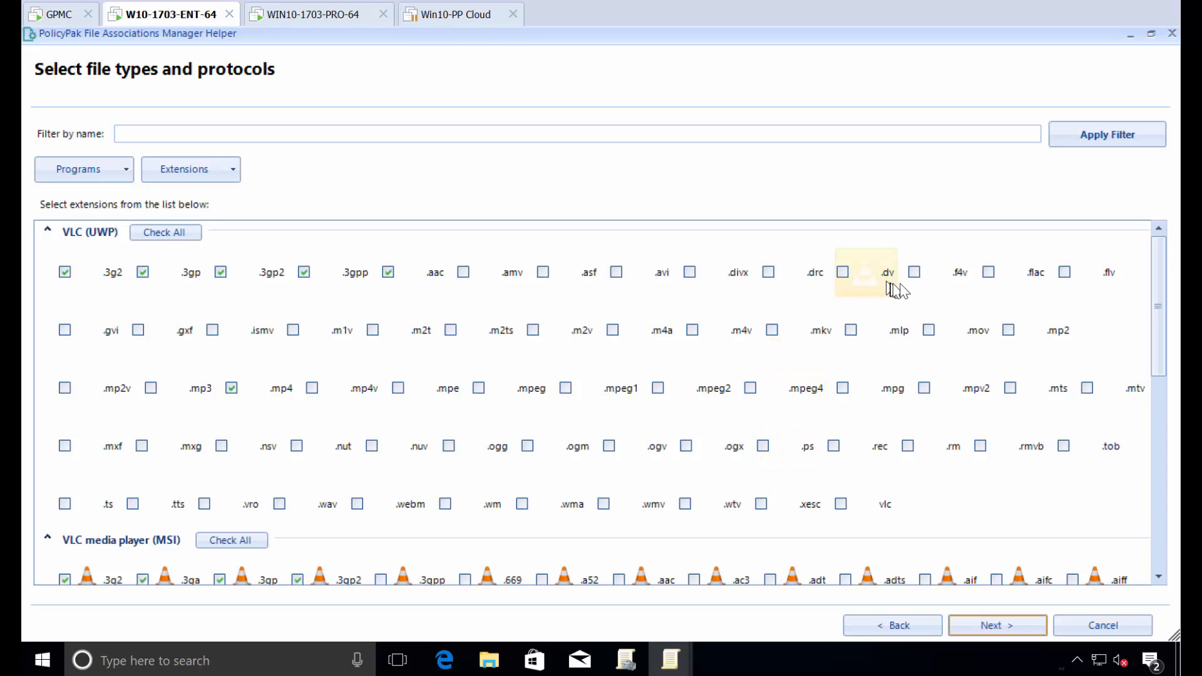
pyautogui.click(916, 275)
pyautogui.click(844, 275)
pyautogui.scroll(-4, 780, 351)
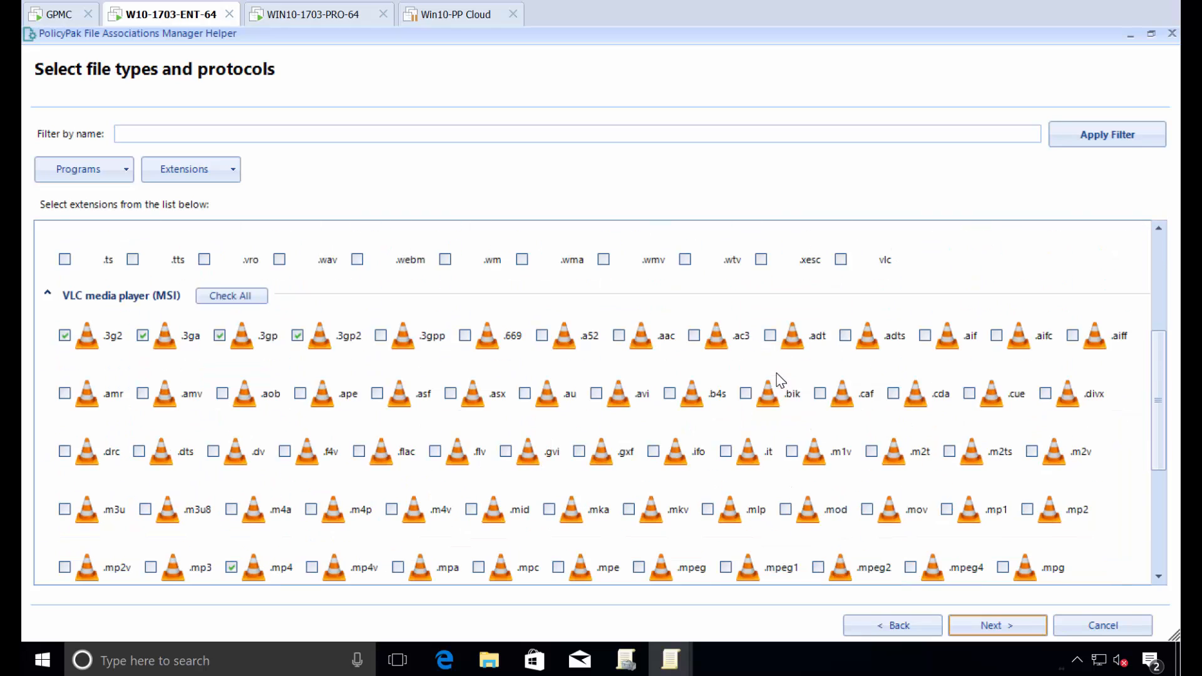
pyautogui.click(969, 394)
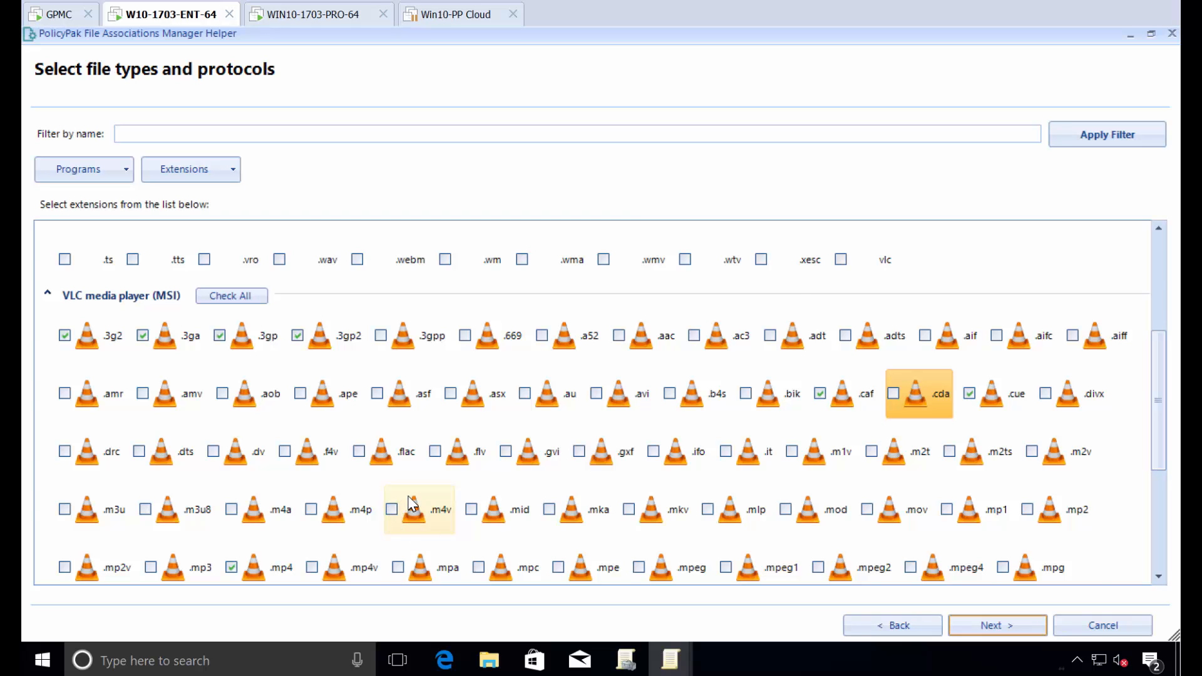
# Step: Resolve the extension conflicts by assigning .mp4 to VLC media player (MSI) and keeping VLC (UWP) for .3g2, .3gp and .3gp2
pyautogui.scroll(3, 410, 501)
pyautogui.scroll(-2, 413, 491)
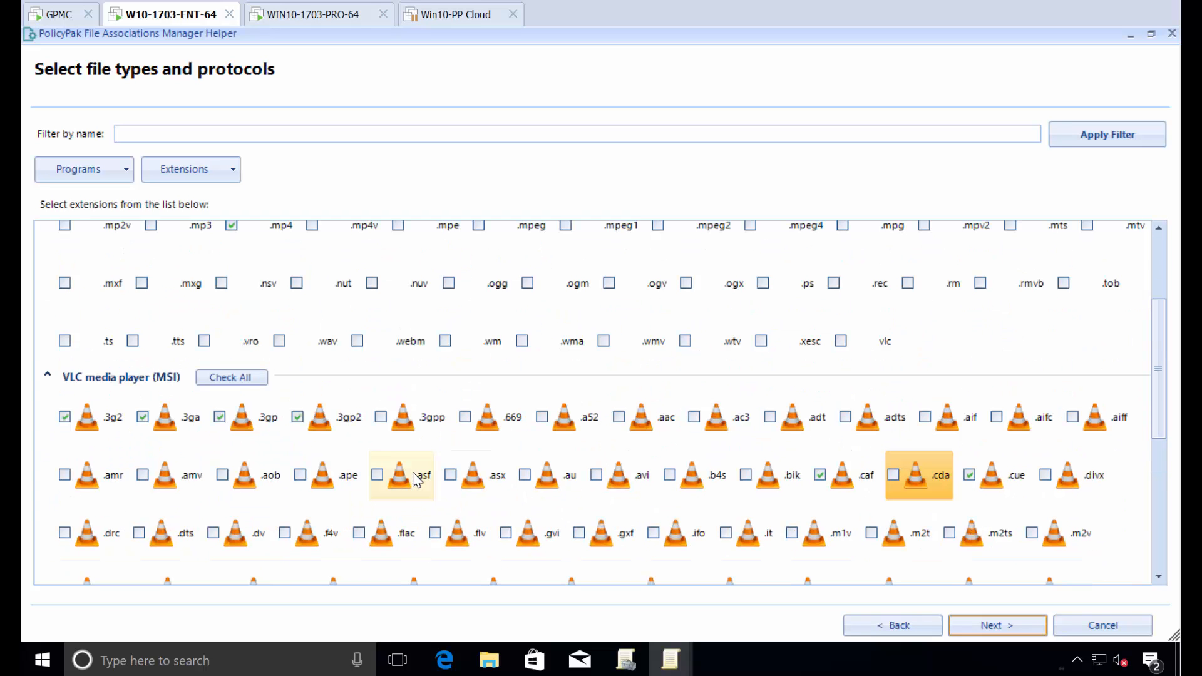
pyautogui.scroll(1, 413, 470)
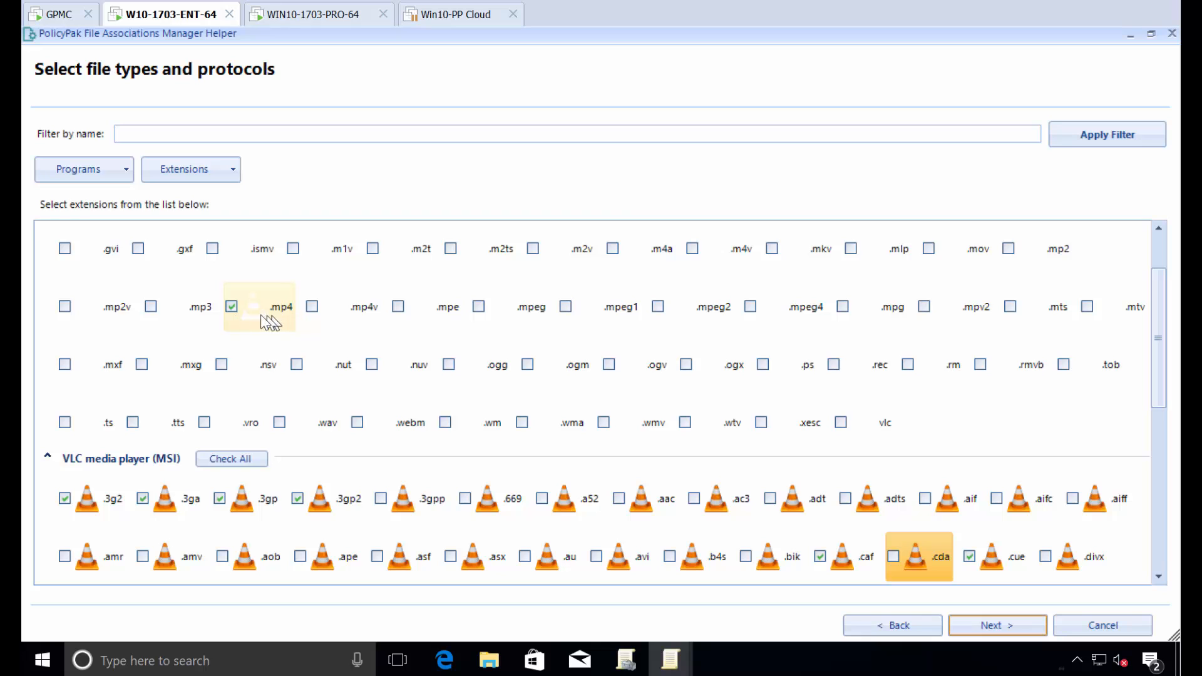
pyautogui.scroll(-3, 268, 438)
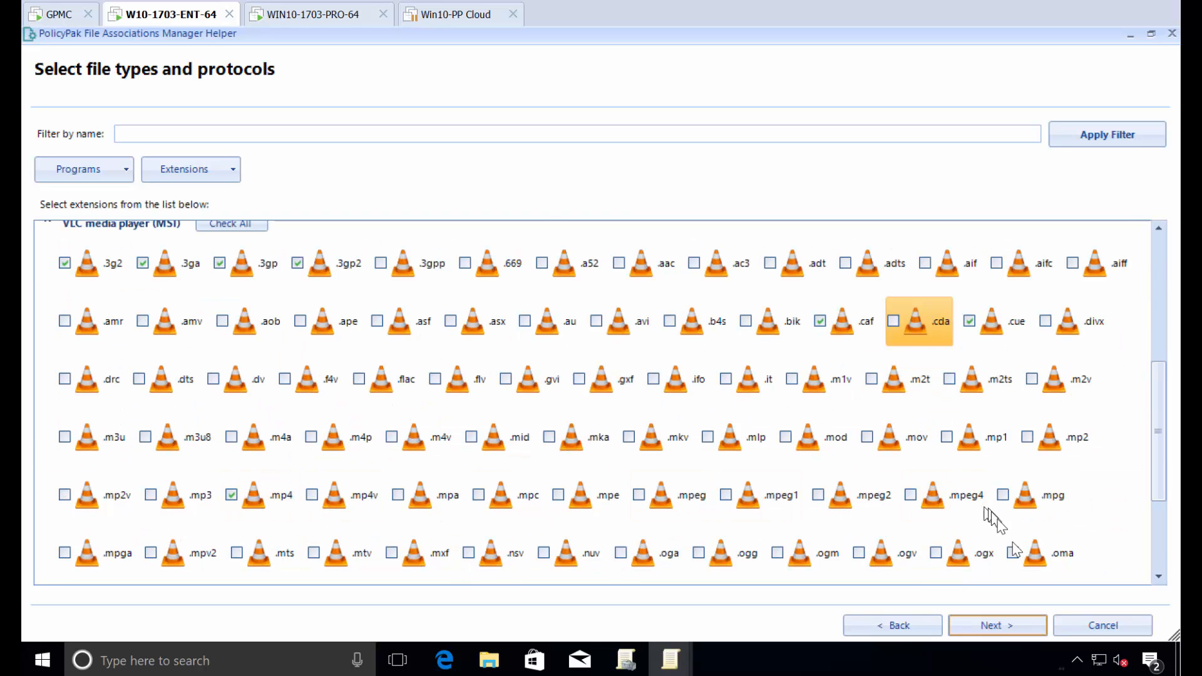
pyautogui.click(974, 623)
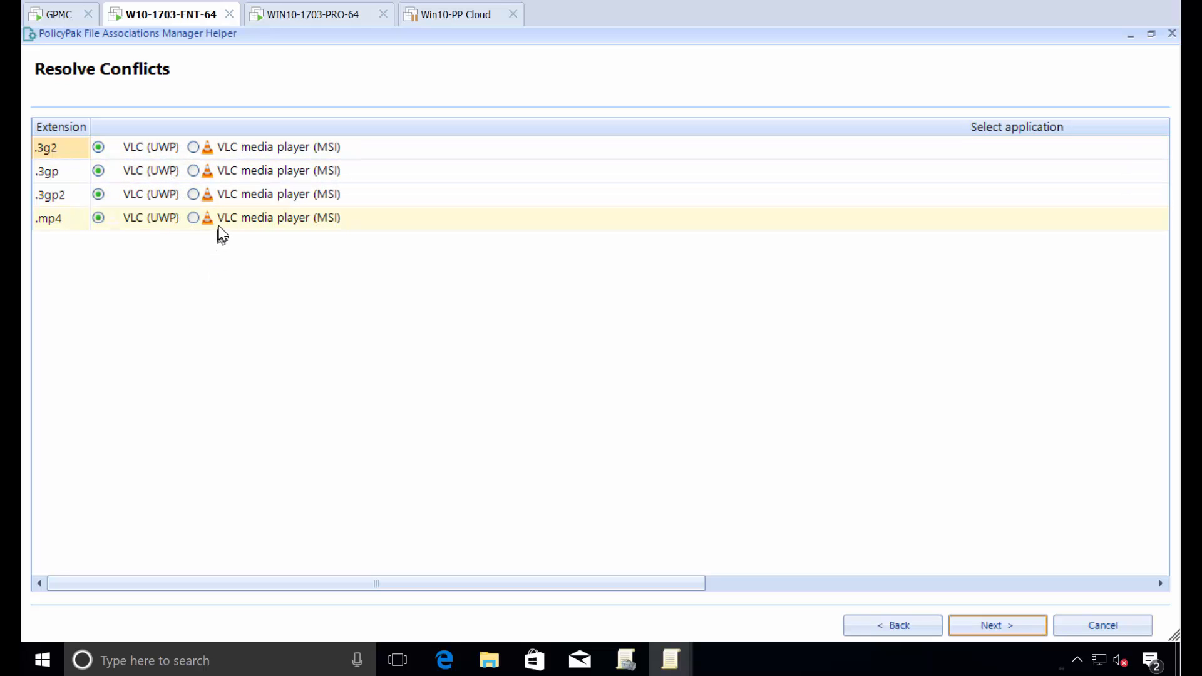
pyautogui.click(194, 217)
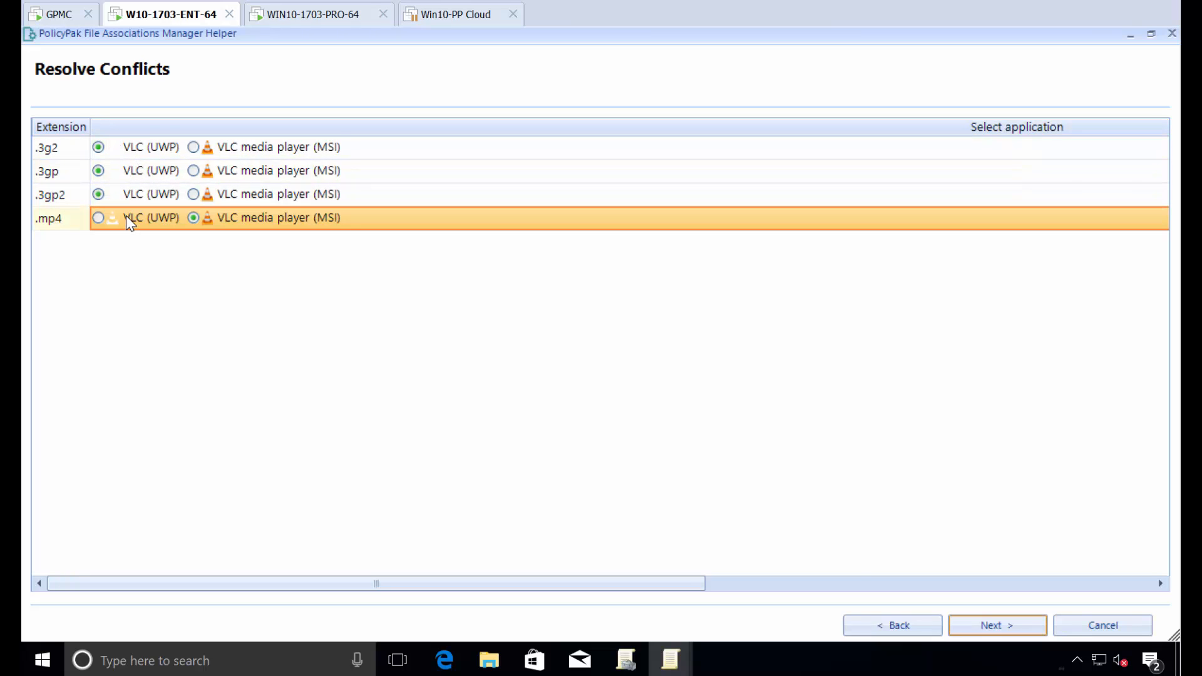
pyautogui.click(984, 628)
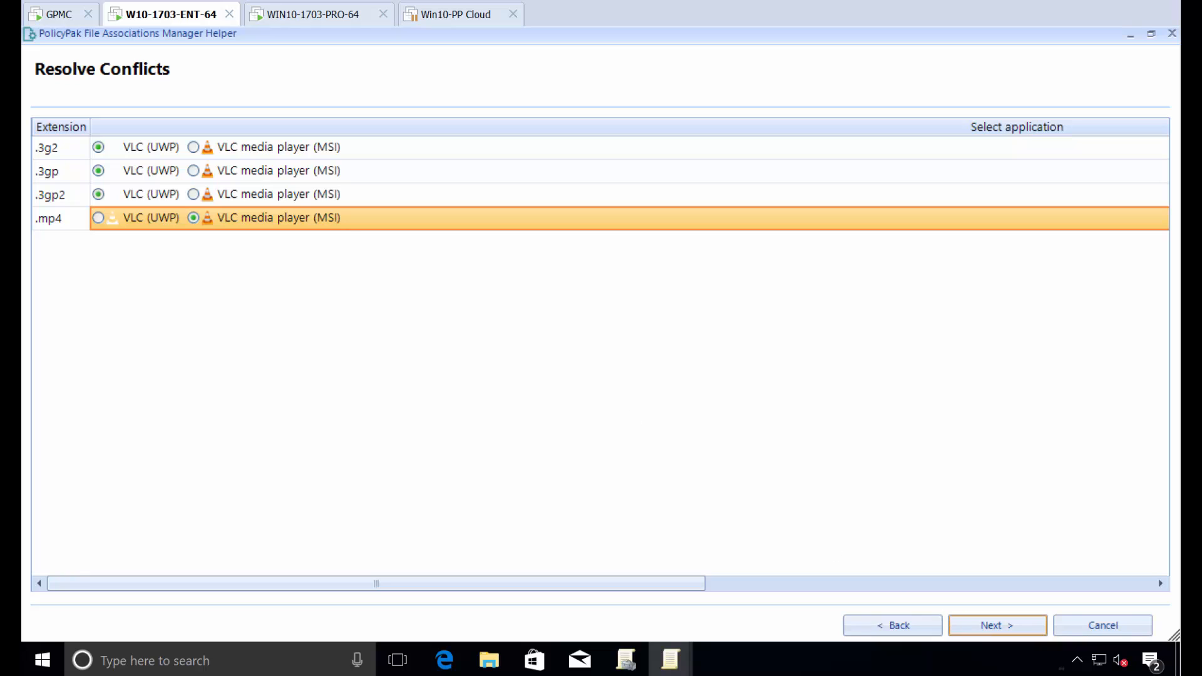
pyautogui.click(970, 620)
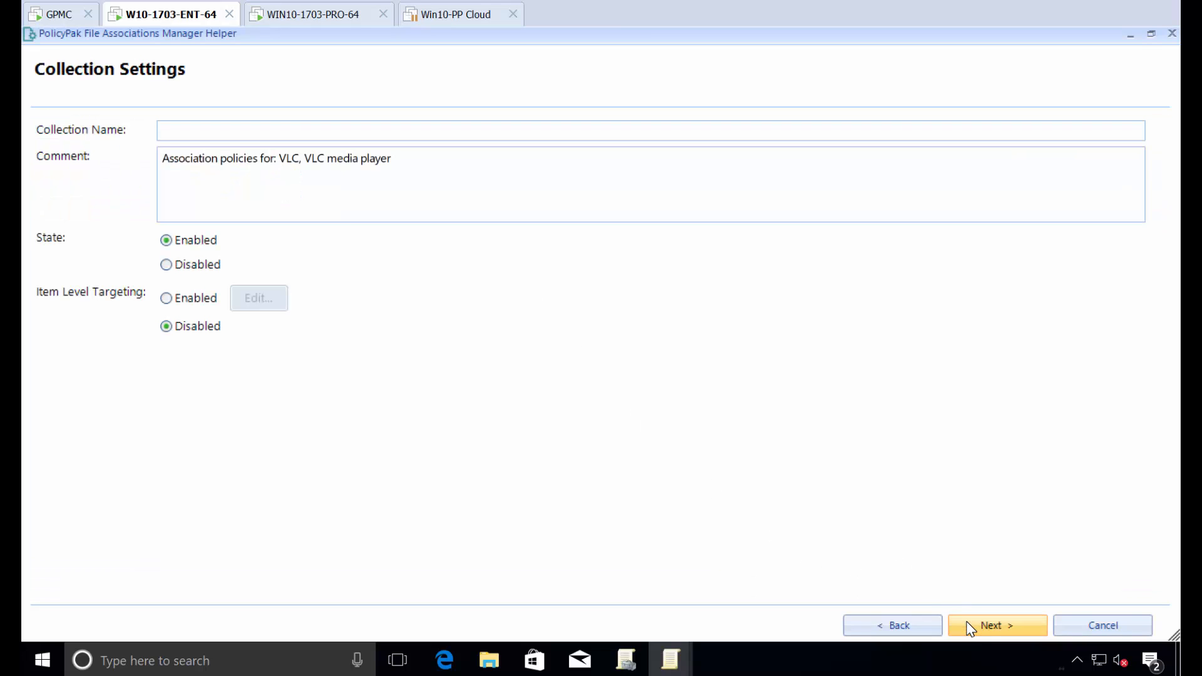
# Step: Create the collection as "Ultimate Media Selector" and review its policies, returning to the File Associations Manager list
pyautogui.click(264, 128)
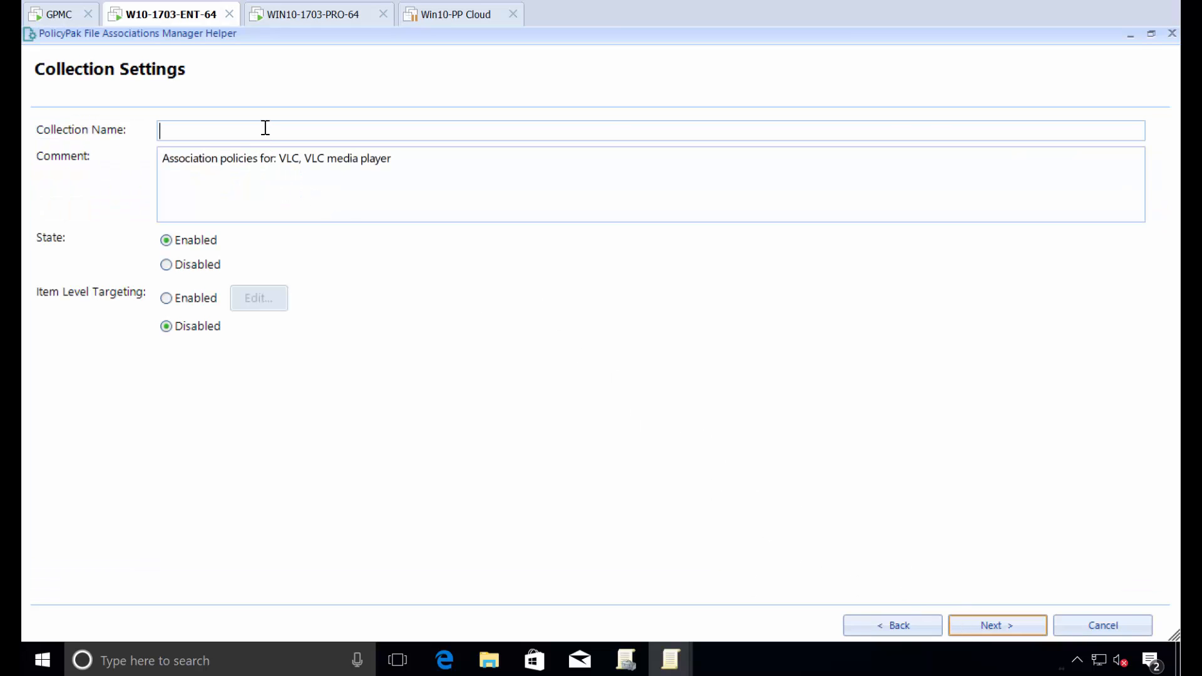
pyautogui.write('Ultimate Media Selector')
pyautogui.click(999, 634)
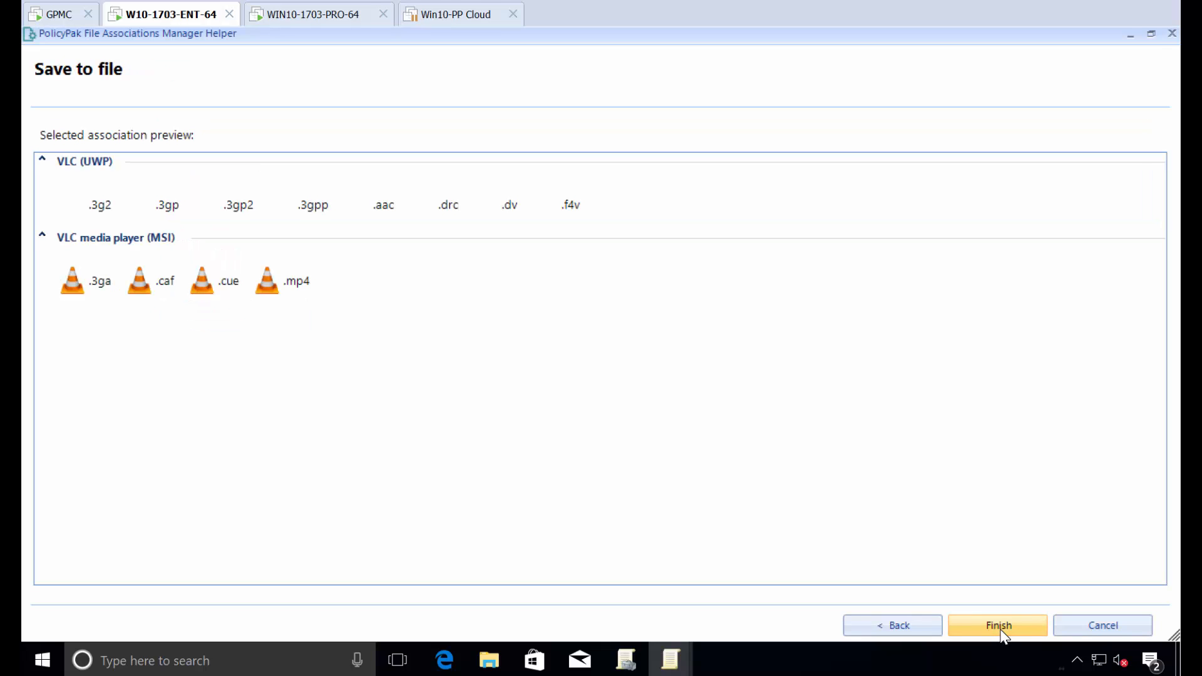
pyautogui.click(1000, 626)
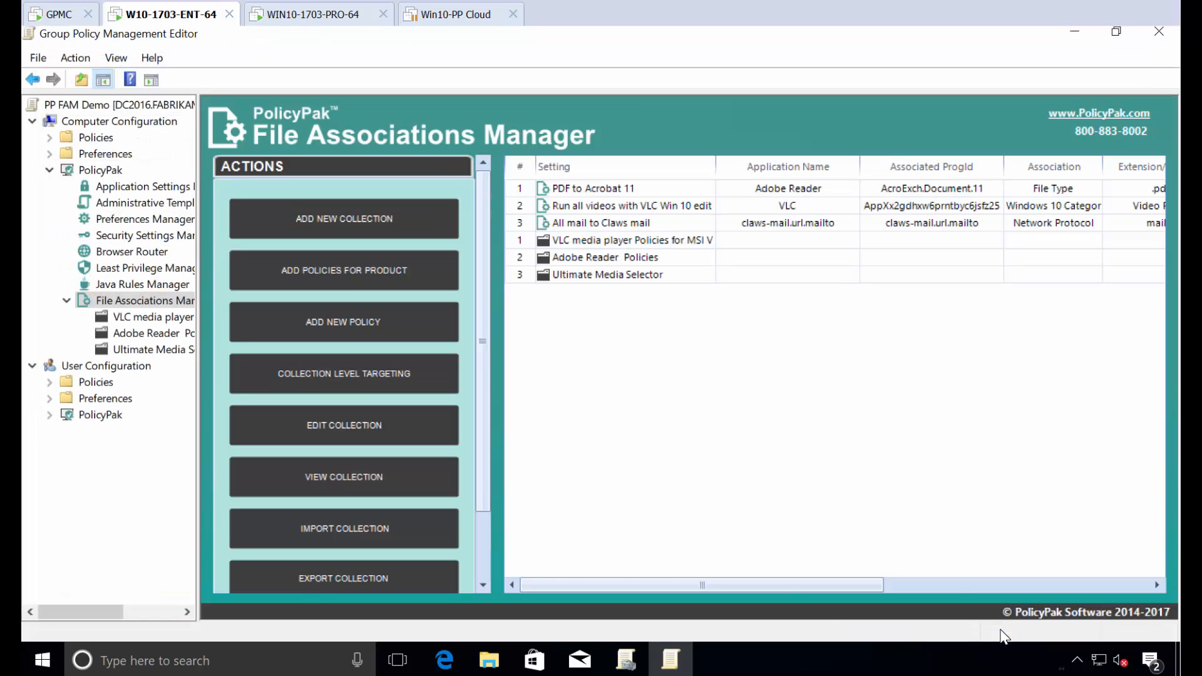
pyautogui.doubleClick(598, 276)
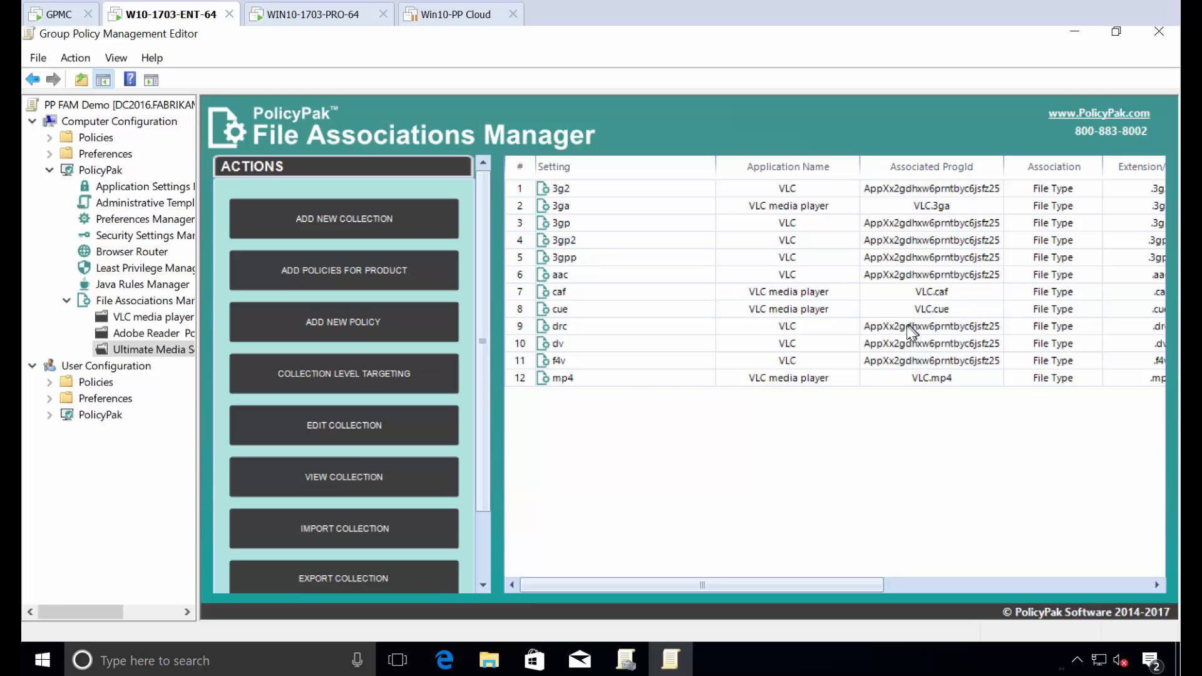
pyautogui.click(158, 304)
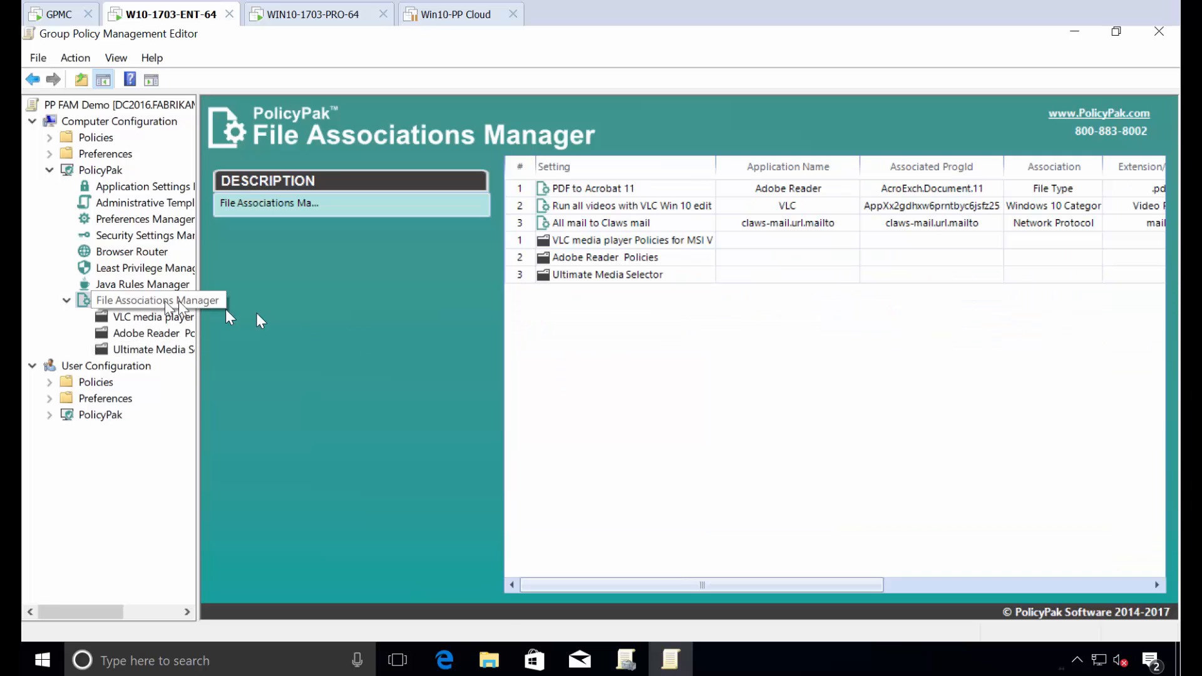
pyautogui.rightClick(583, 313)
pyautogui.moveTo(602, 320)
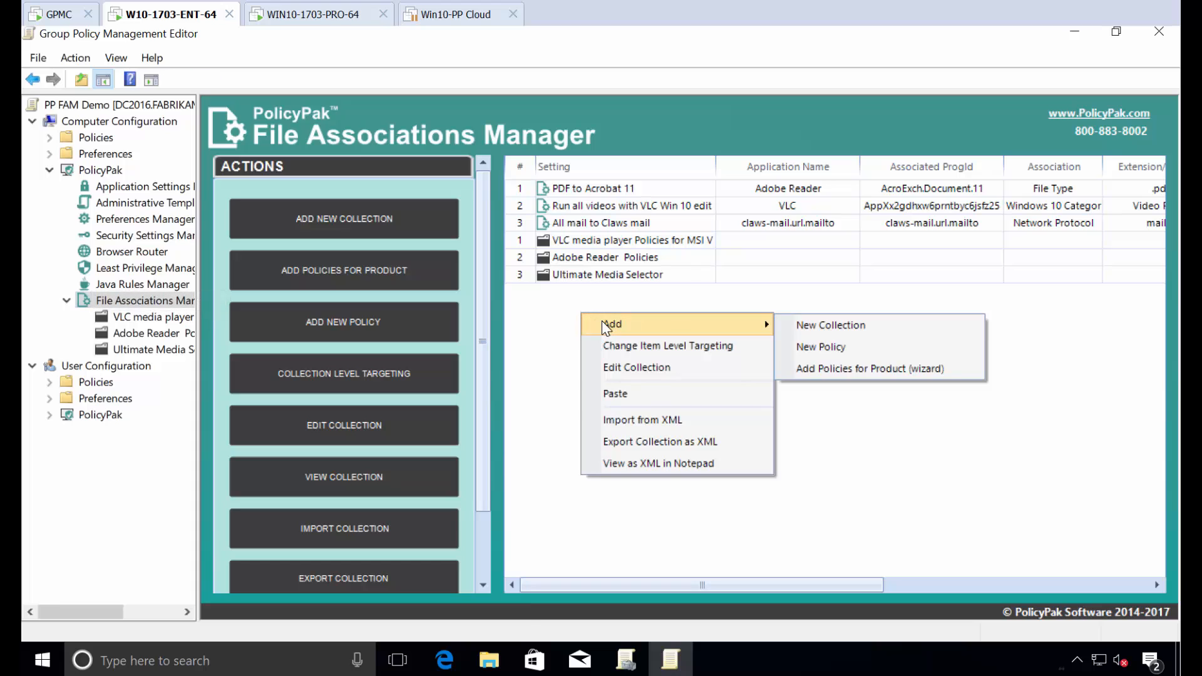
pyautogui.click(862, 369)
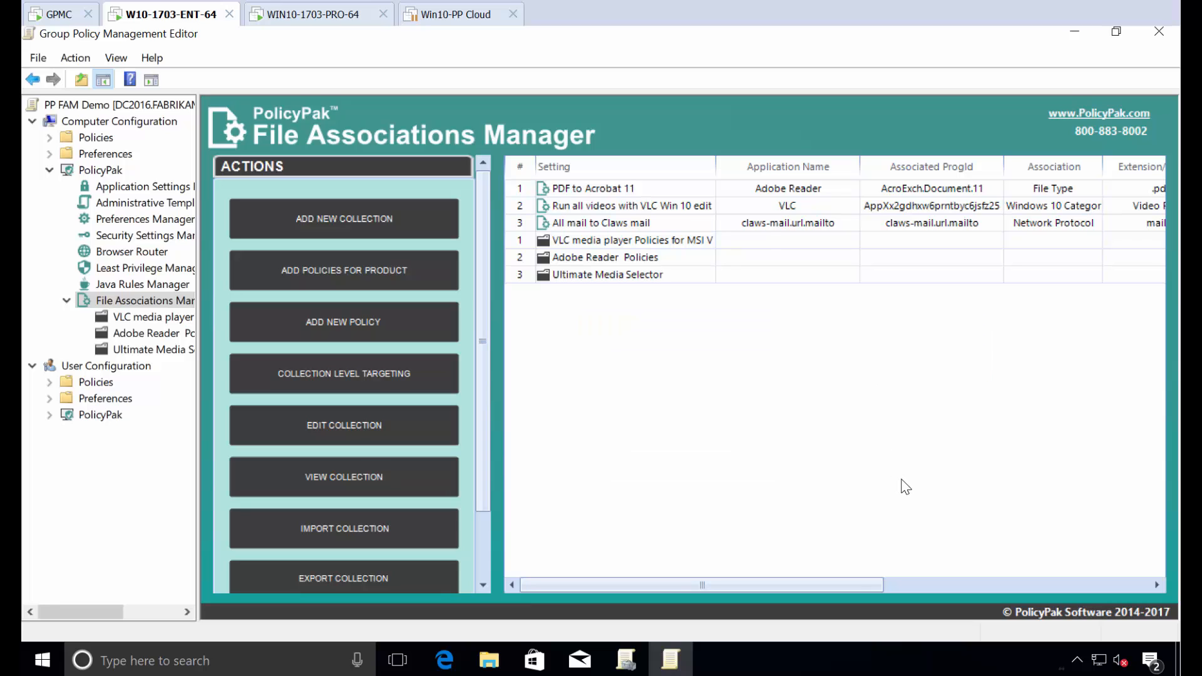